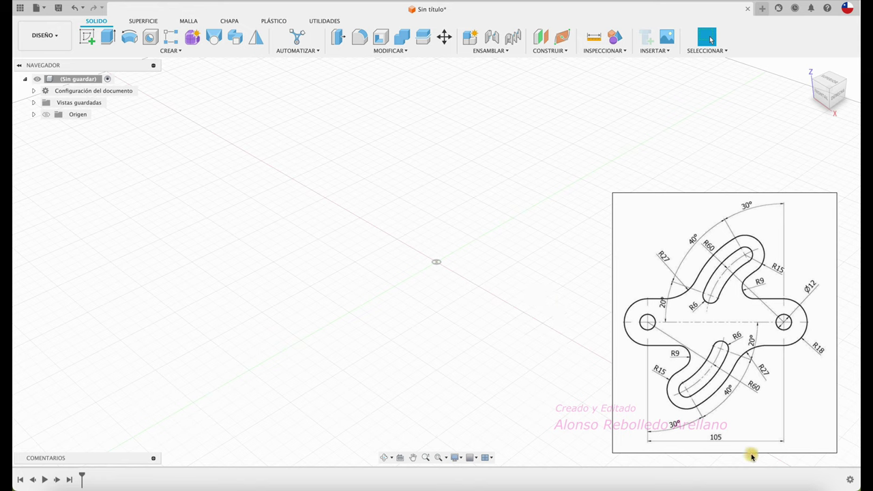
# Start a new sketch on the XY origin plane and open the Create > Slot shape list
pyautogui.moveTo(606, 323)
pyautogui.mouseDown()
pyautogui.moveTo(770, 339)
pyautogui.moveTo(831, 323)
pyautogui.mouseUp()
pyautogui.click(46, 117)
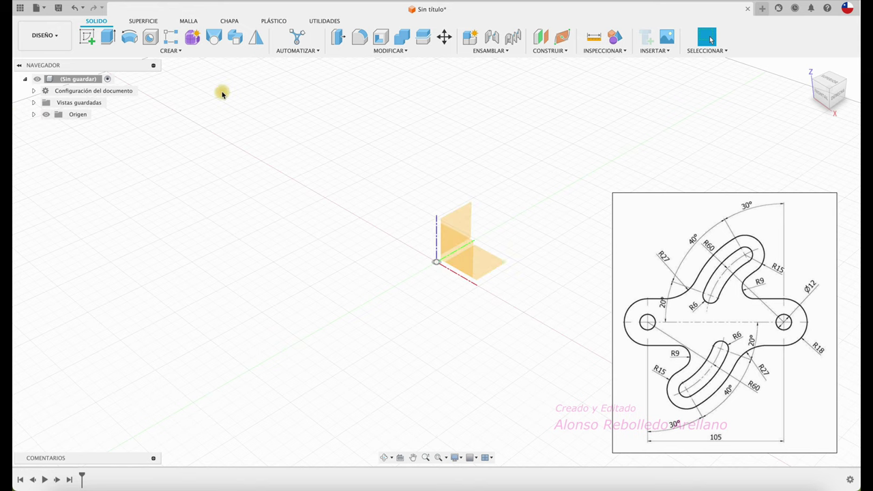
pyautogui.click(84, 42)
pyautogui.click(489, 257)
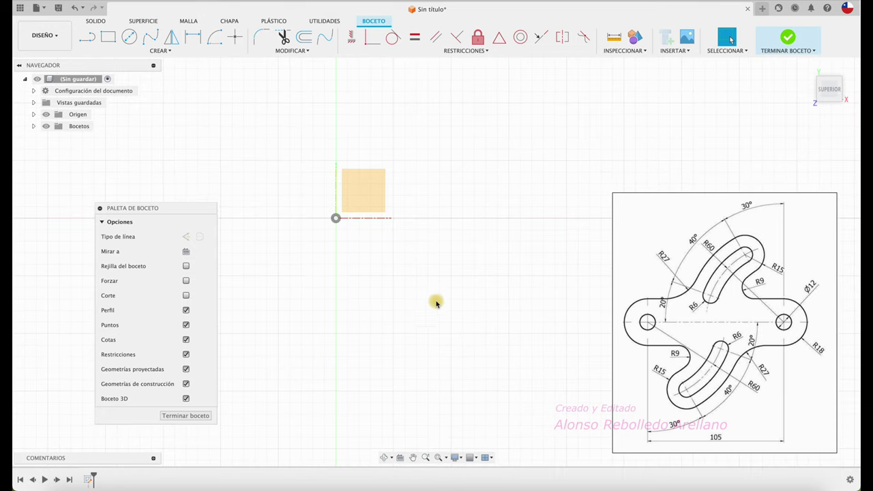
pyautogui.moveTo(208, 212); pyautogui.dragTo(143, 215)
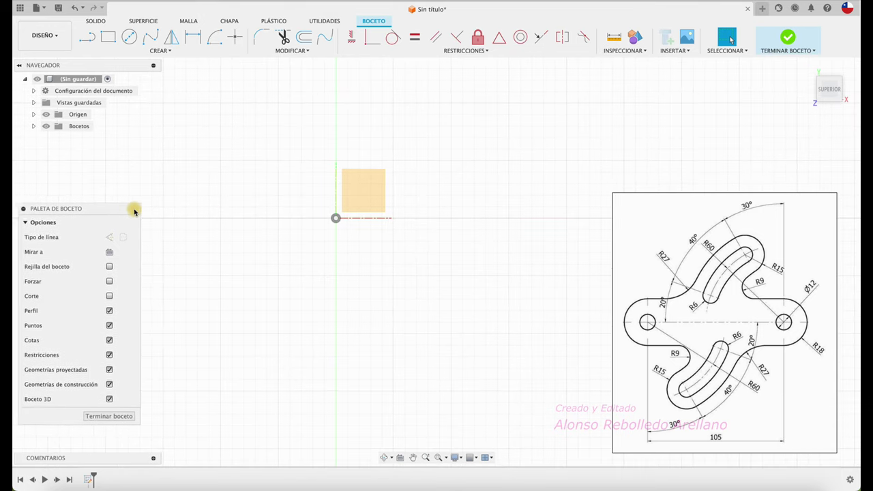
pyautogui.click(161, 51)
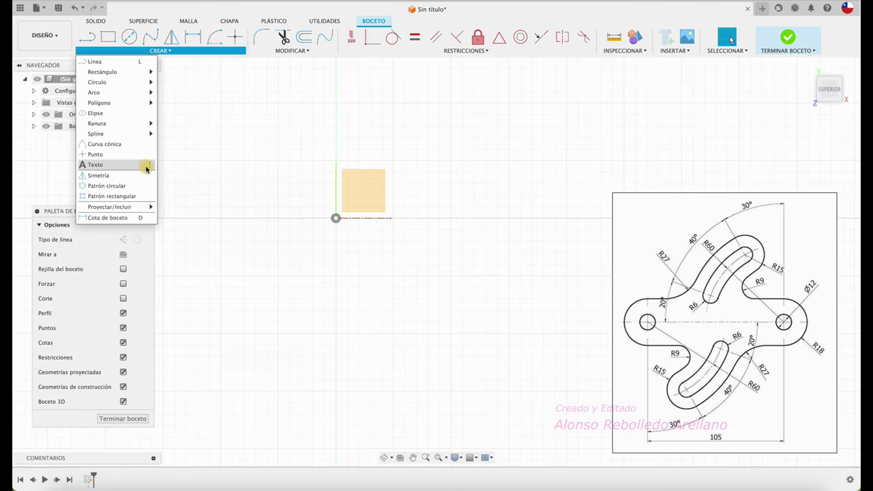
pyautogui.moveTo(109, 124)
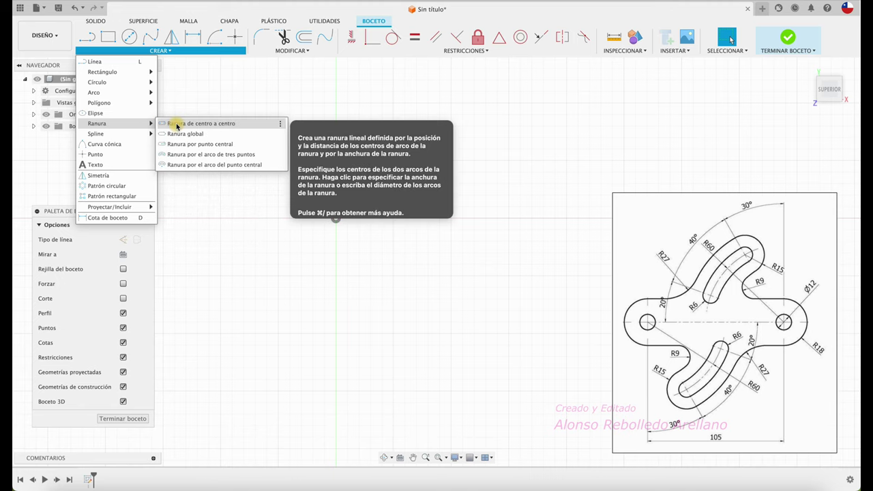
# Draw a centre-to-centre slot starting at the origin and extending to the right
pyautogui.click(177, 125)
pyautogui.click(336, 217)
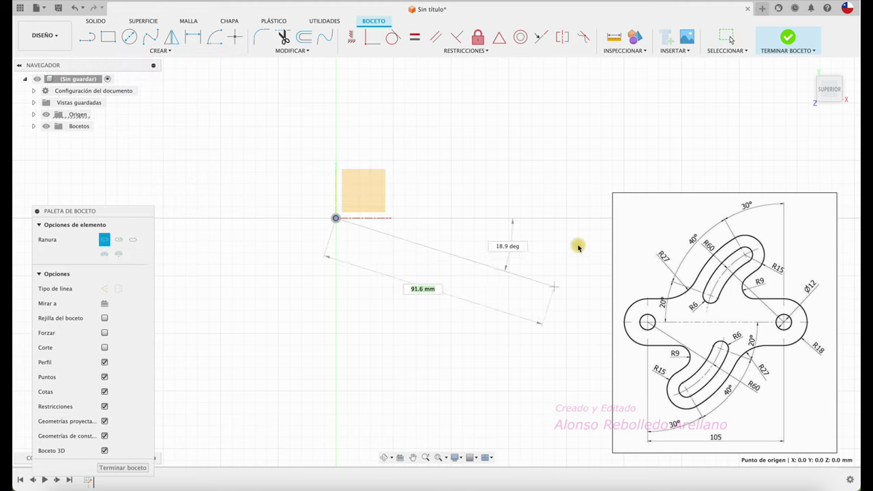
pyautogui.click(548, 218)
pyautogui.click(553, 250)
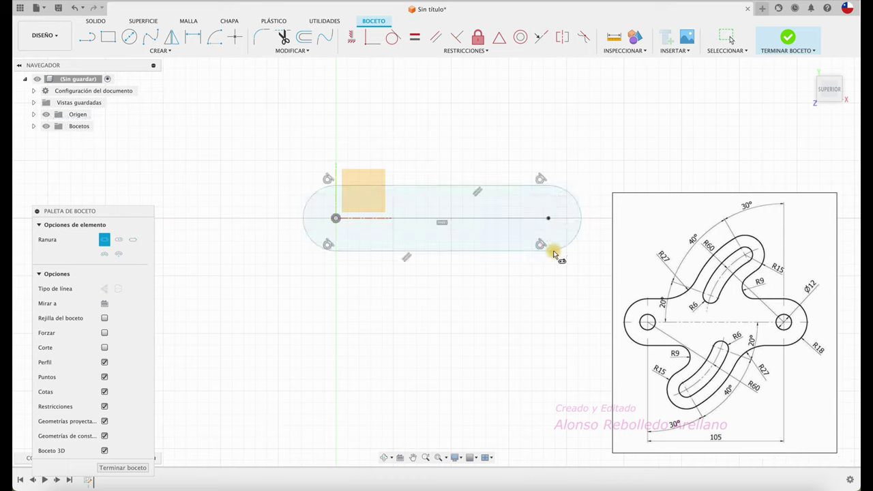
pyautogui.press('Escape')
# Dimension the slot with a 105 mm centre distance and an 18 mm end radius
pyautogui.press('d')
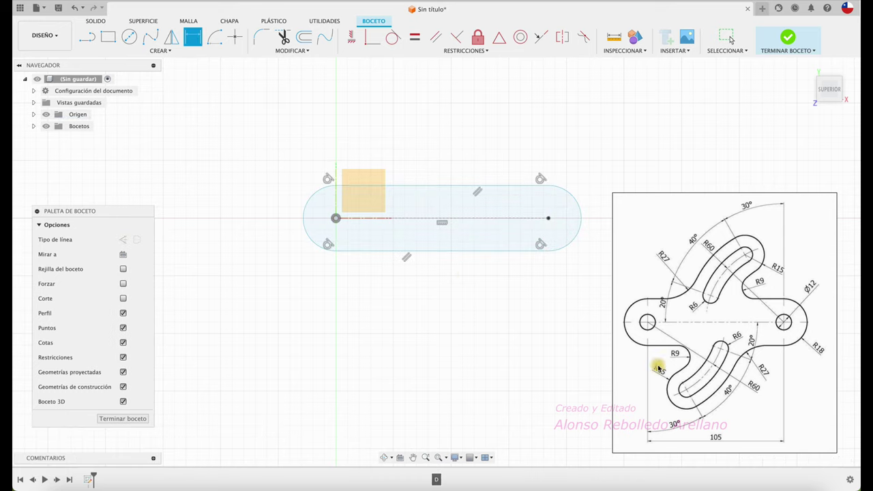
pyautogui.click(380, 251)
pyautogui.click(403, 326)
pyautogui.write('1')
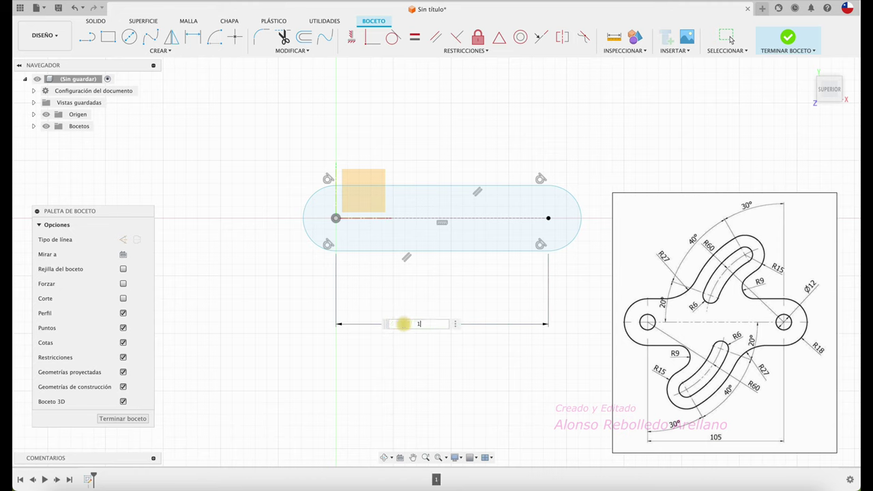
pyautogui.write('05')
pyautogui.press('Return')
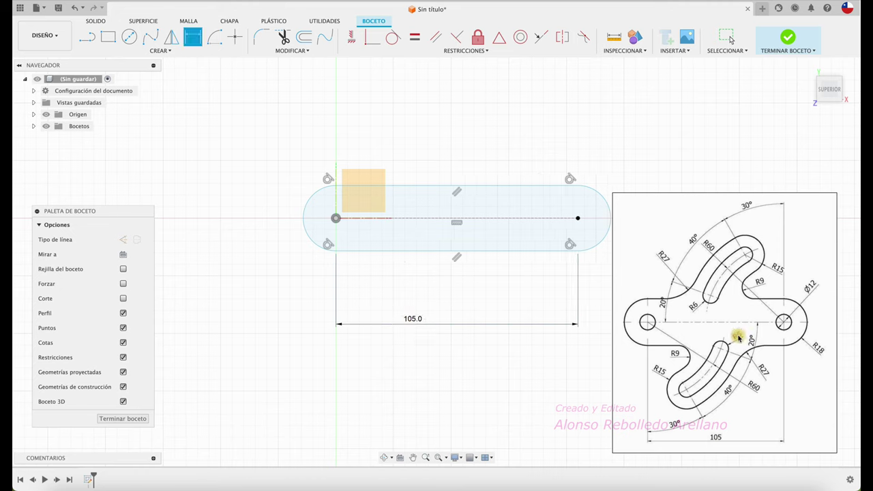
pyautogui.click(311, 242)
pyautogui.click(283, 272)
pyautogui.write('1')
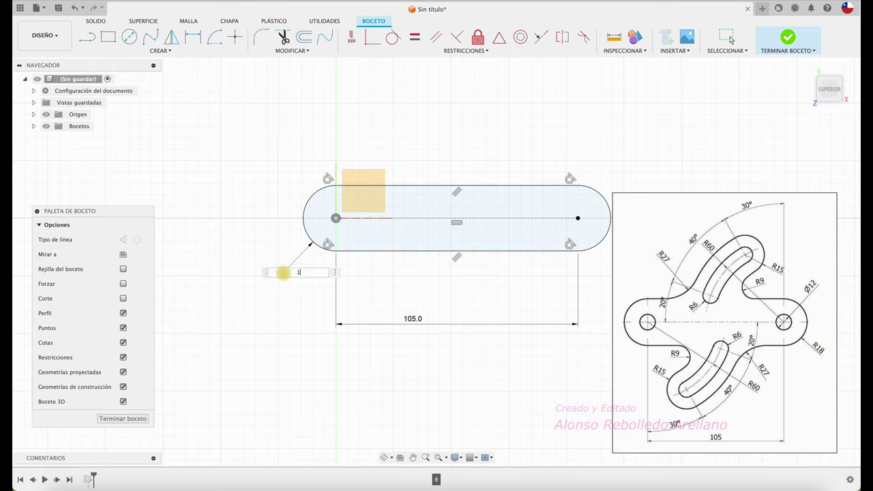
pyautogui.press('Return')
pyautogui.moveTo(296, 263); pyautogui.dragTo(246, 294, button='middle')
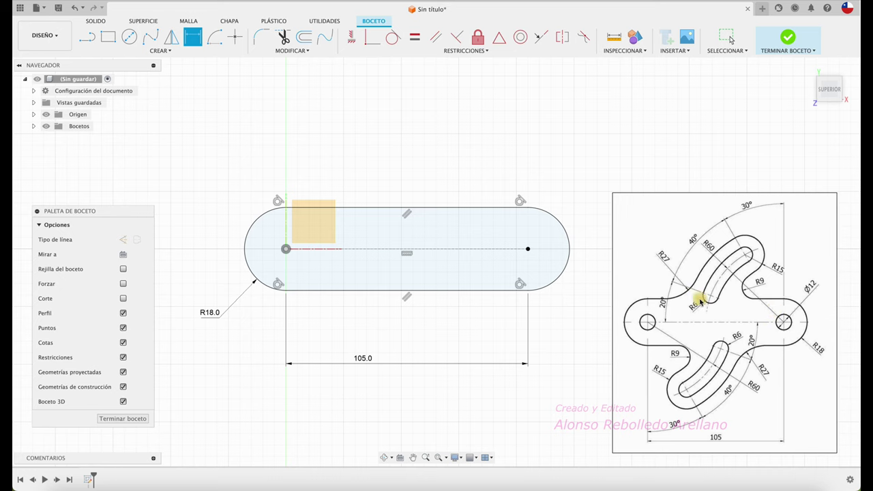
# Draw a vertical construction line upward from the slot's right centre
pyautogui.click(89, 40)
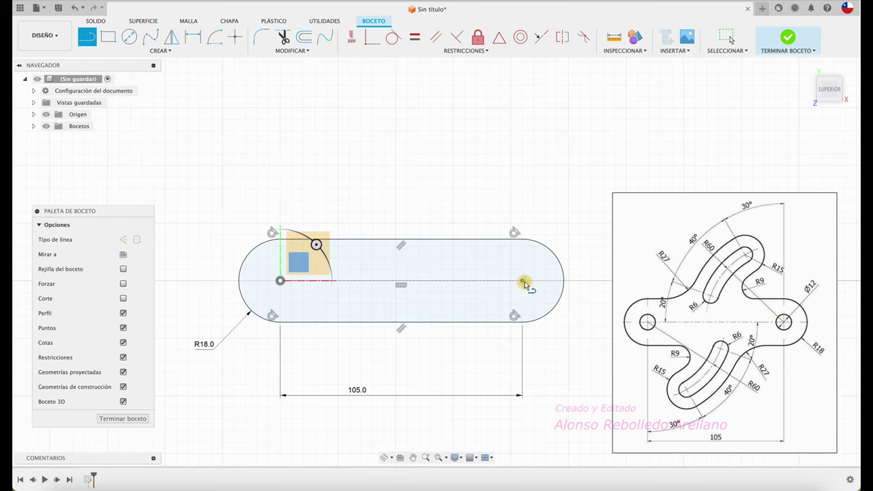
pyautogui.click(122, 240)
pyautogui.click(521, 280)
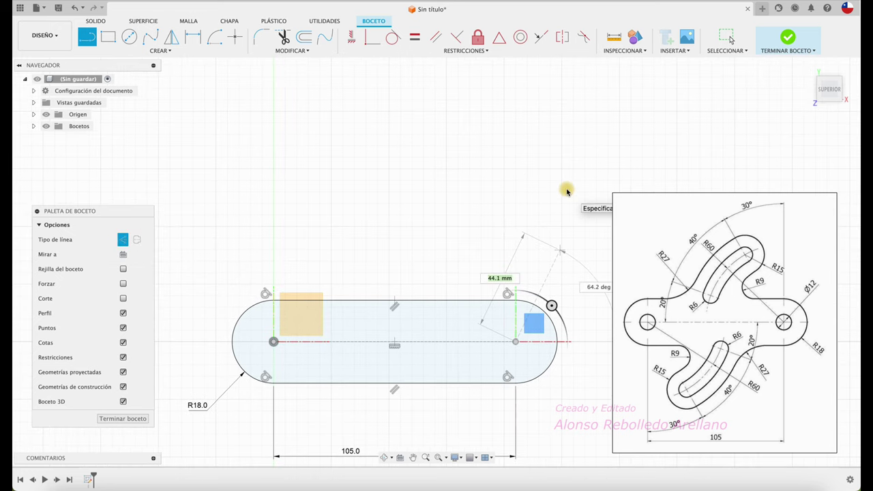
pyautogui.scroll(-3, 566, 191)
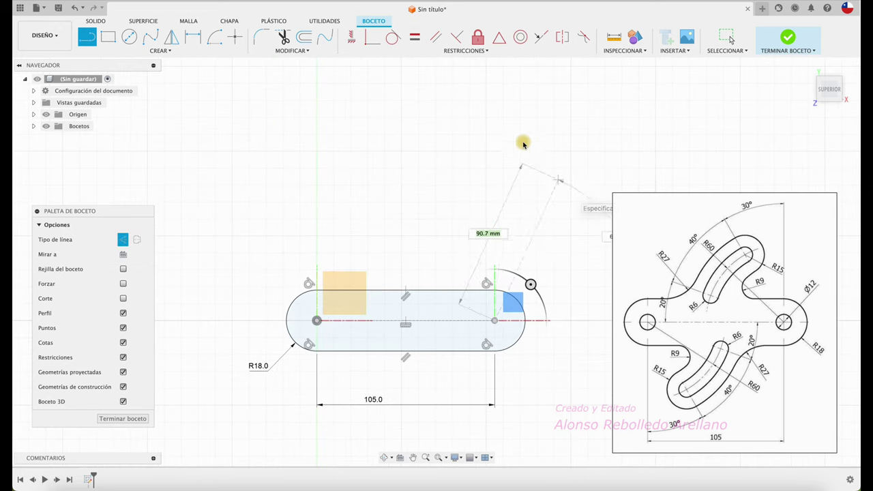
pyautogui.click(493, 113)
pyautogui.press('Escape')
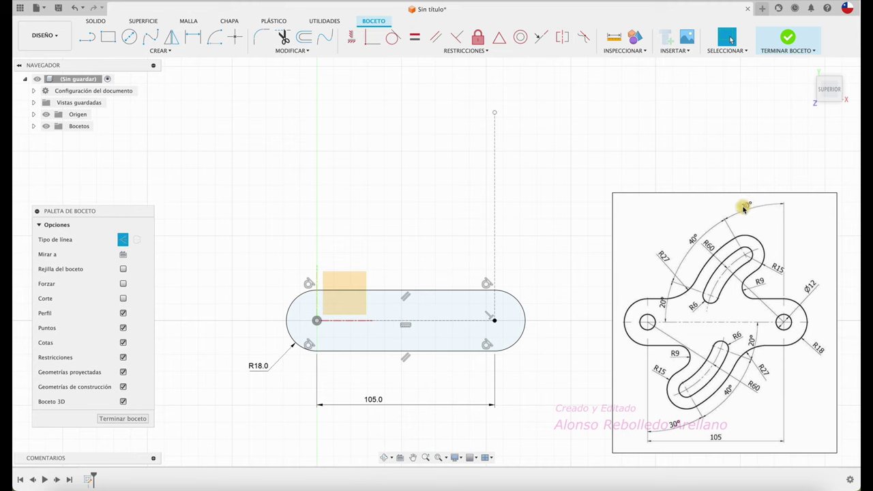
# Add an inclined line from the right centre and dimension it 30° from the vertical line
pyautogui.click(88, 37)
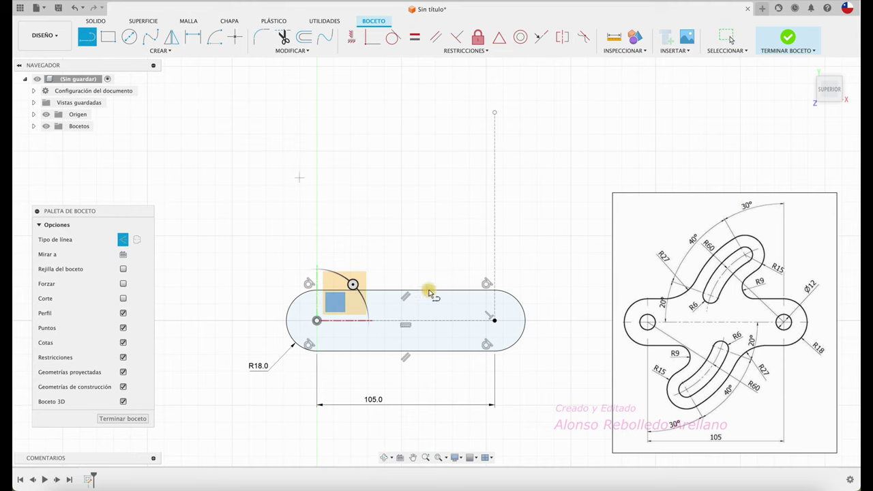
pyautogui.click(494, 320)
pyautogui.click(375, 135)
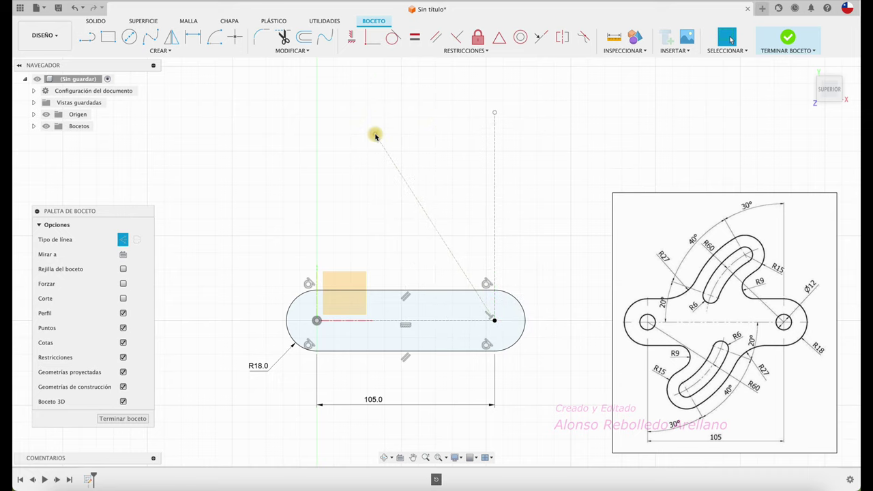
pyautogui.press('d')
pyautogui.click(407, 165)
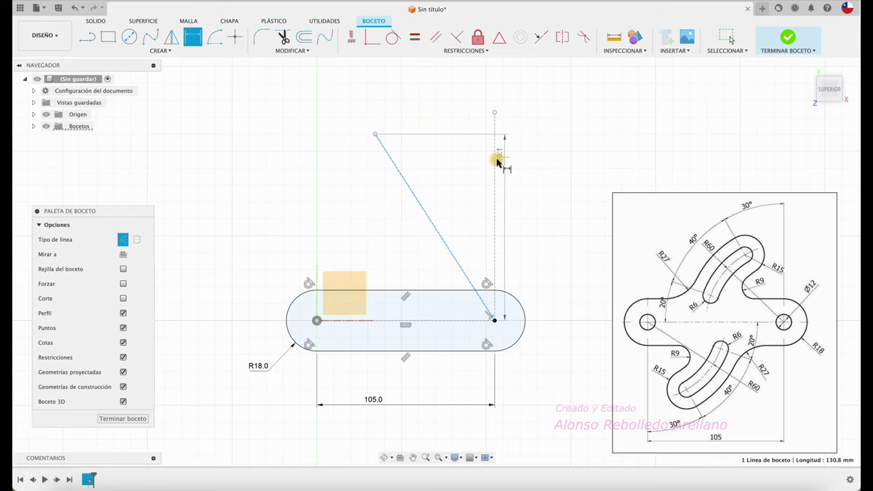
pyautogui.click(495, 160)
pyautogui.click(452, 149)
pyautogui.write('30')
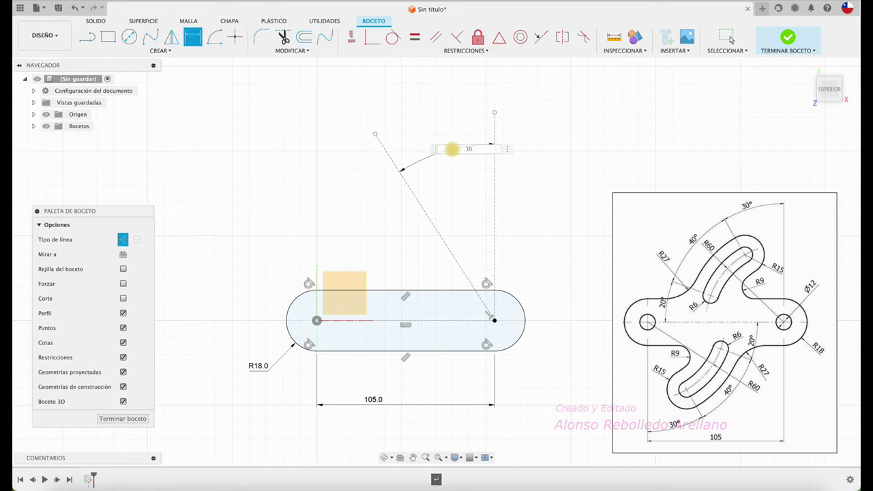
pyautogui.press('Return')
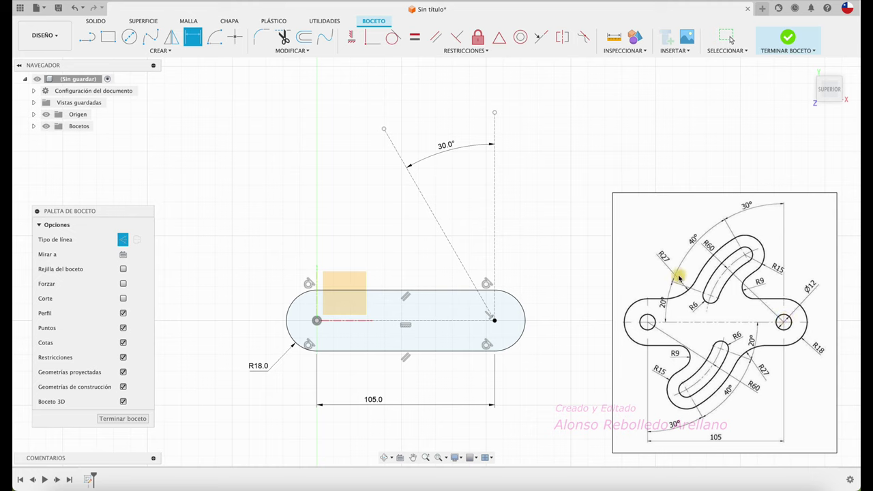
# Draw a line from the slot's right centre, dimensioned 40° from the 30° line
pyautogui.click(86, 37)
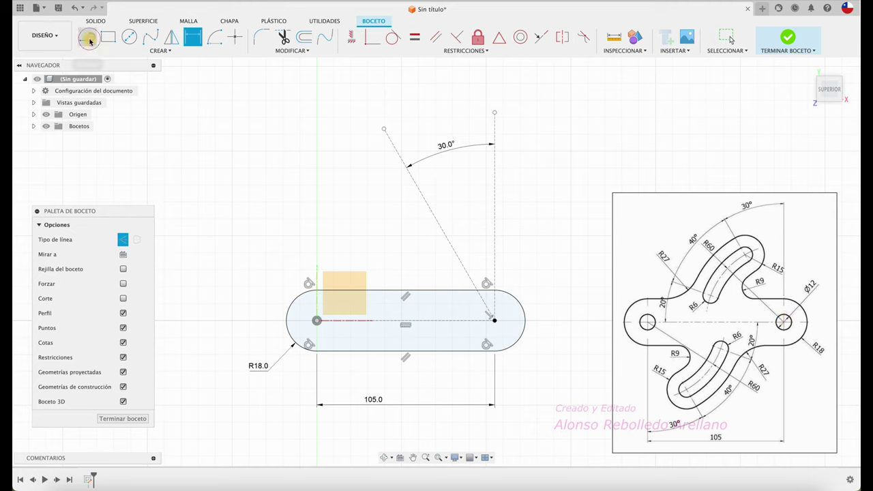
pyautogui.click(494, 320)
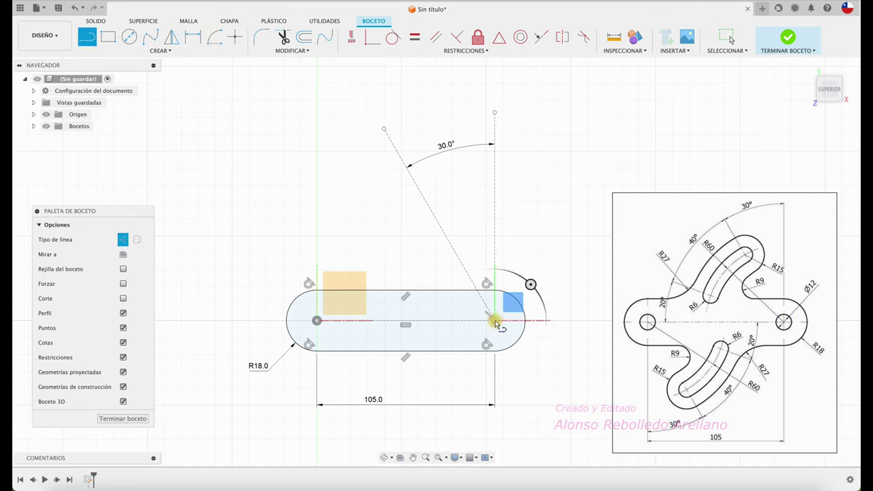
pyautogui.click(255, 225)
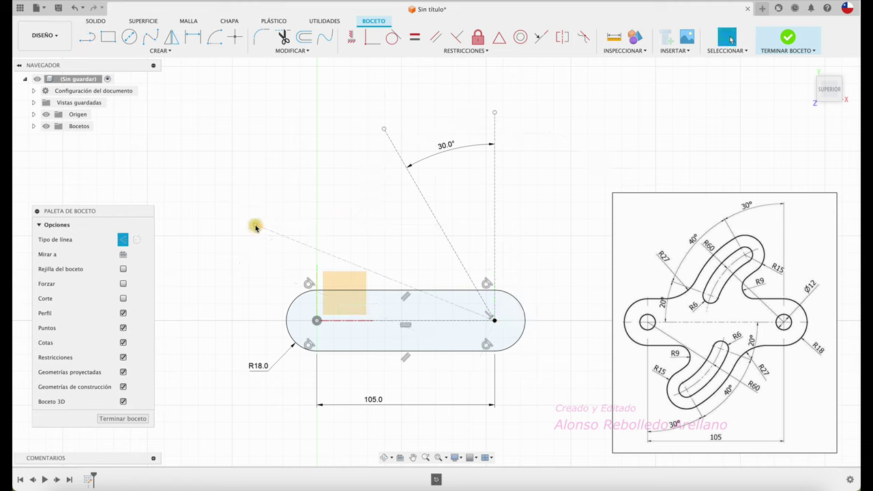
pyautogui.press('d')
pyautogui.click(300, 246)
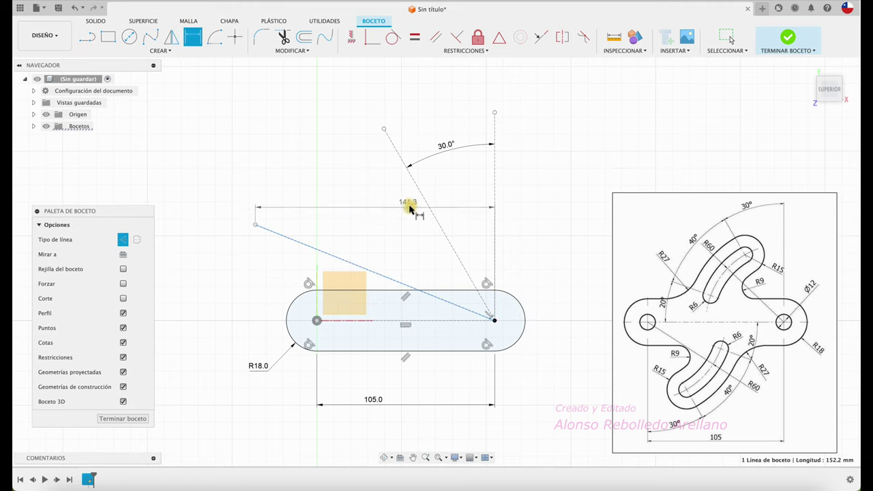
pyautogui.click(416, 195)
pyautogui.click(356, 209)
pyautogui.write('40')
pyautogui.press('Return')
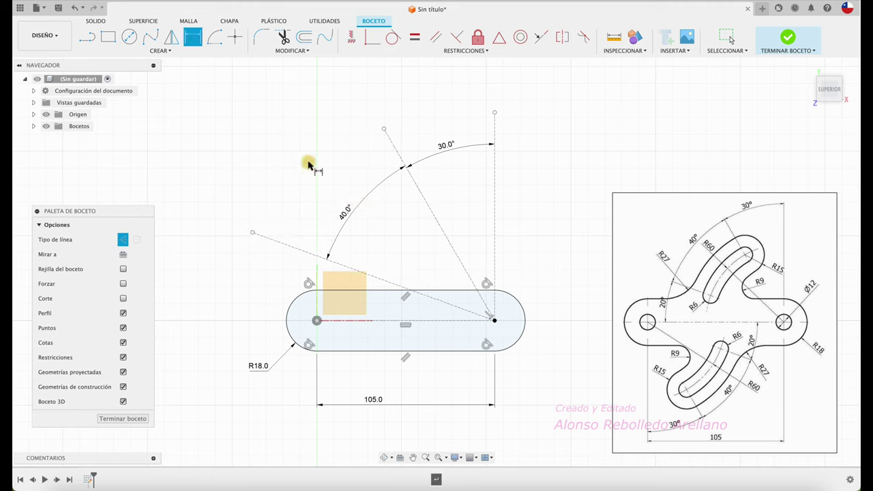
pyautogui.press('Escape')
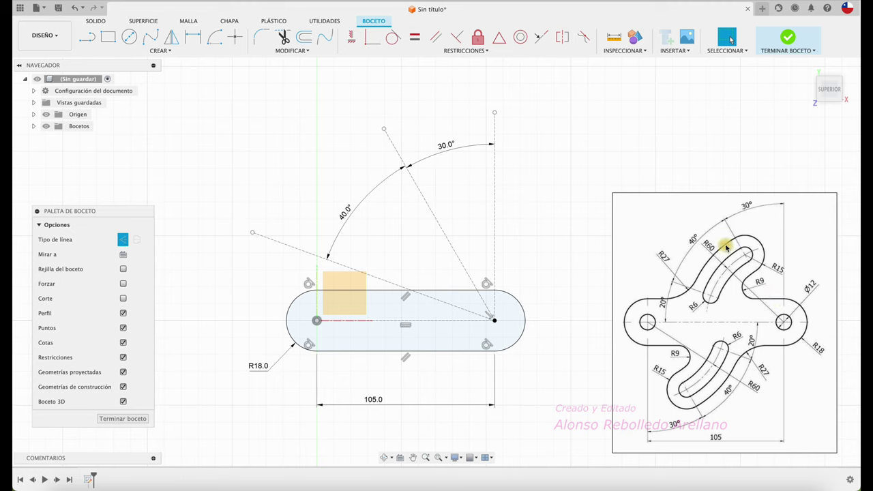
# Draw a construction centre-point arc about the slot's right centre and dimension it R60
pyautogui.click(214, 36)
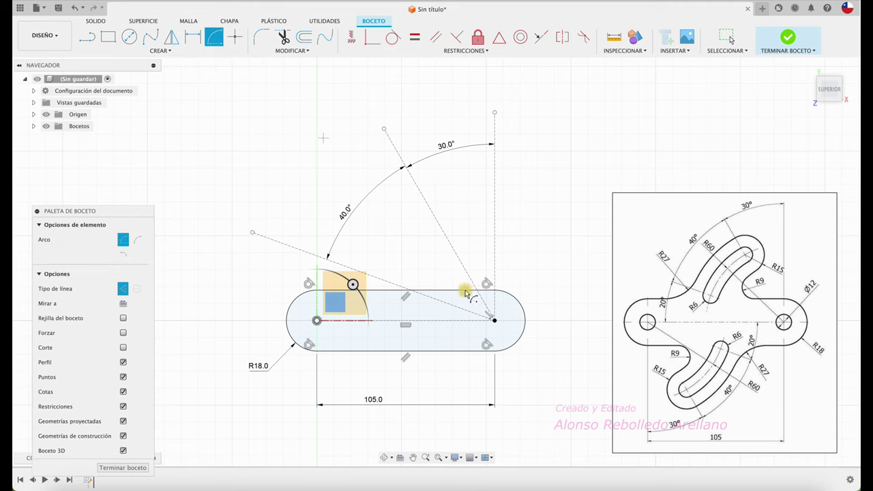
pyautogui.click(495, 321)
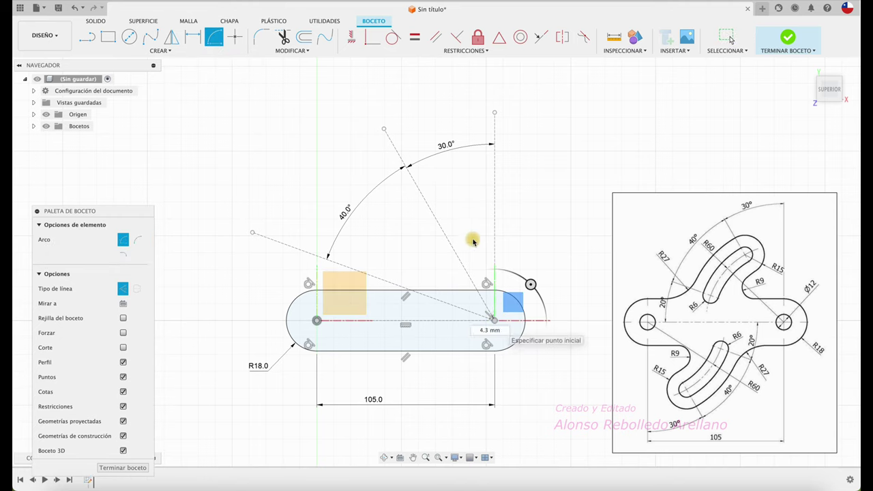
pyautogui.click(480, 168)
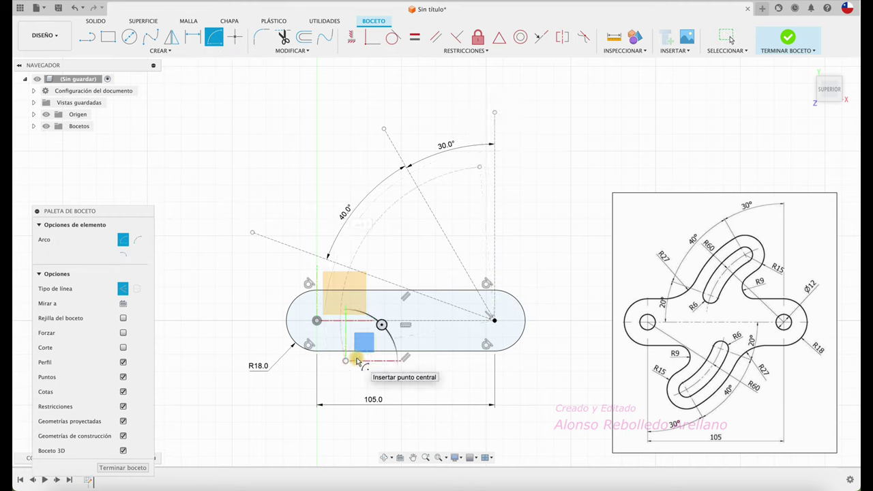
pyautogui.click(355, 360)
pyautogui.press('d')
pyautogui.click(380, 223)
pyautogui.click(414, 247)
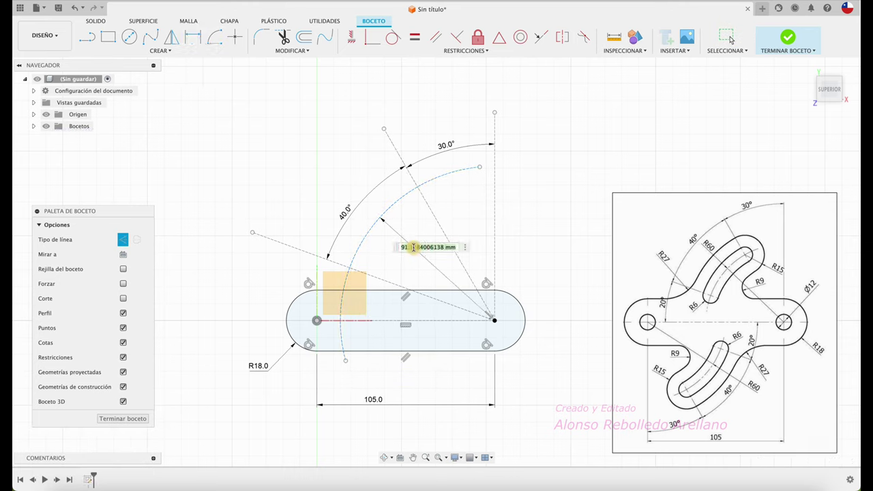
pyautogui.write('60')
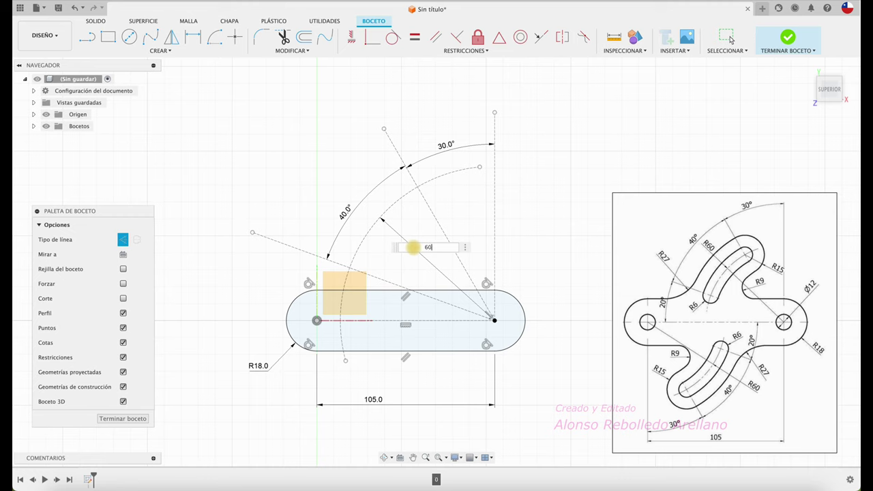
pyautogui.press('Return')
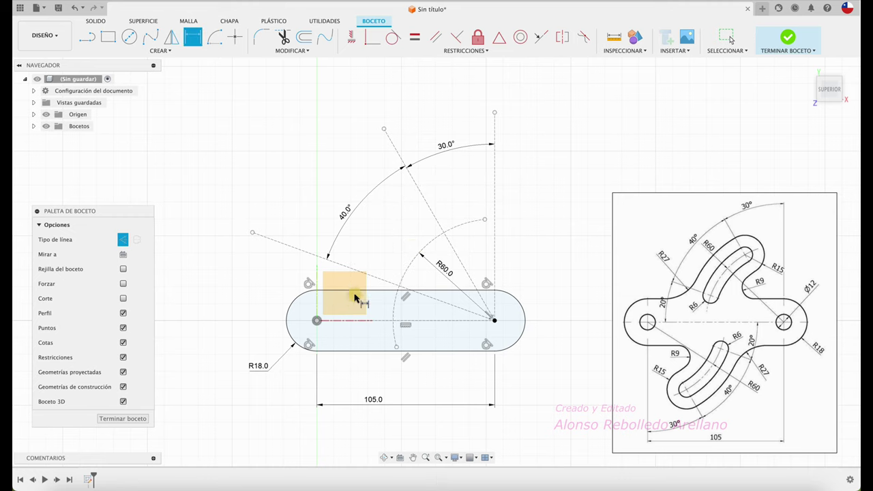
# Hide the Origin axes in the browser
pyautogui.click(46, 115)
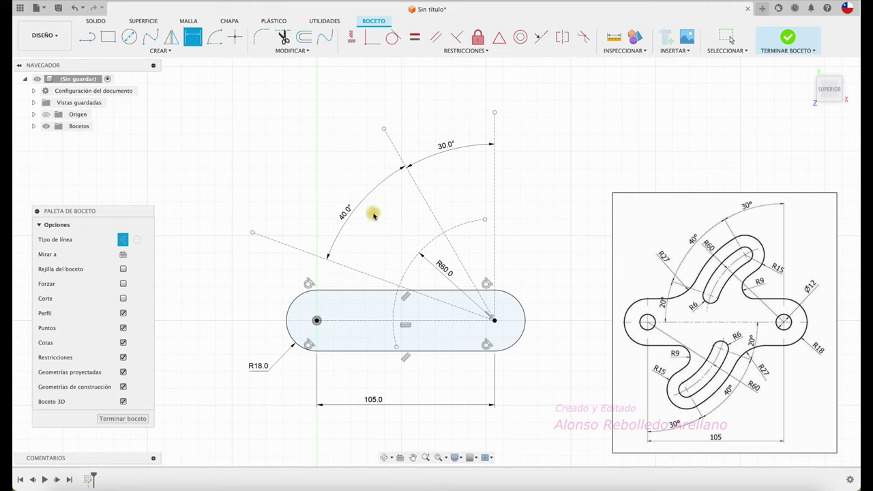
pyautogui.scroll(2, 447, 278)
pyautogui.scroll(2, 447, 278)
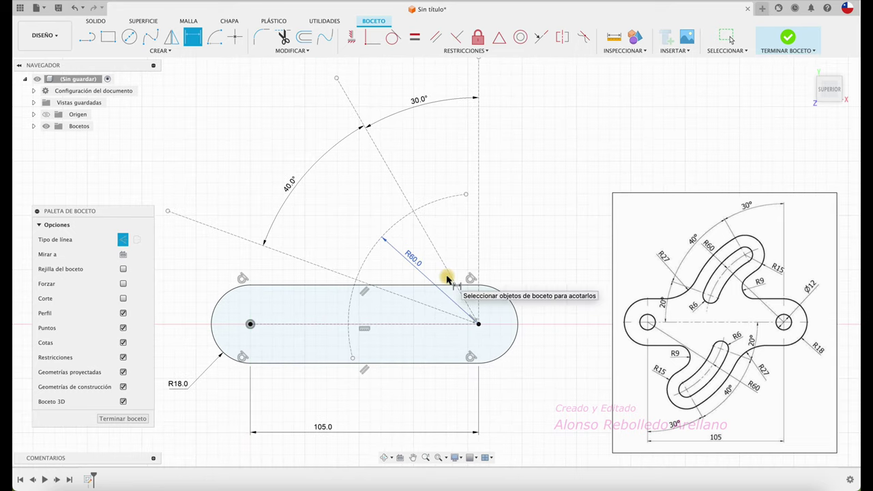
pyautogui.scroll(2, 448, 279)
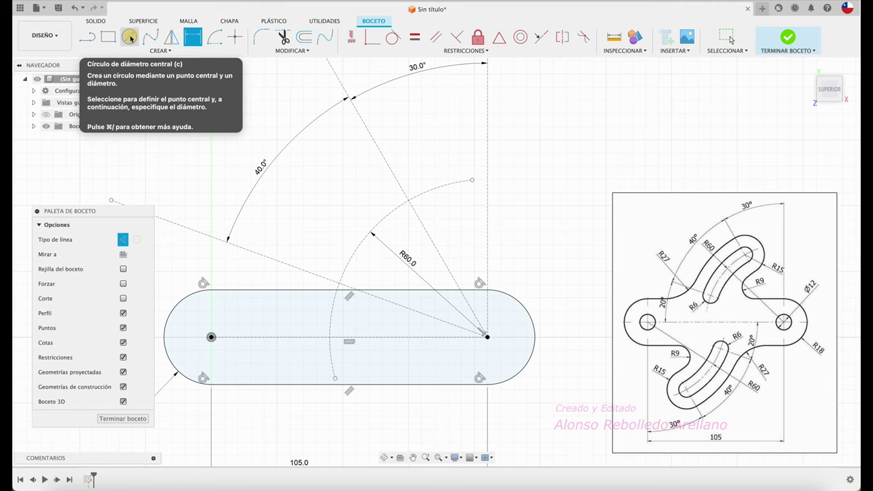
# Draw a half-arc centred at the R60 arc and upper line intersection, as normal geometry
pyautogui.click(213, 37)
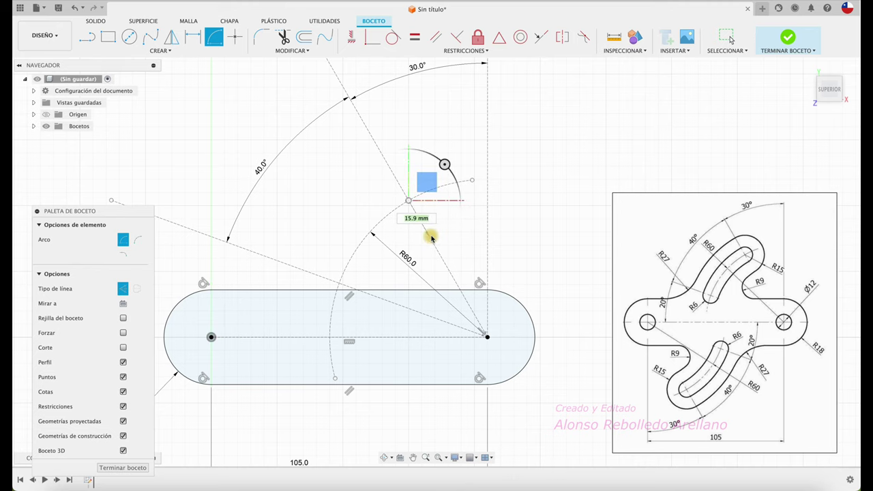
pyautogui.click(409, 200)
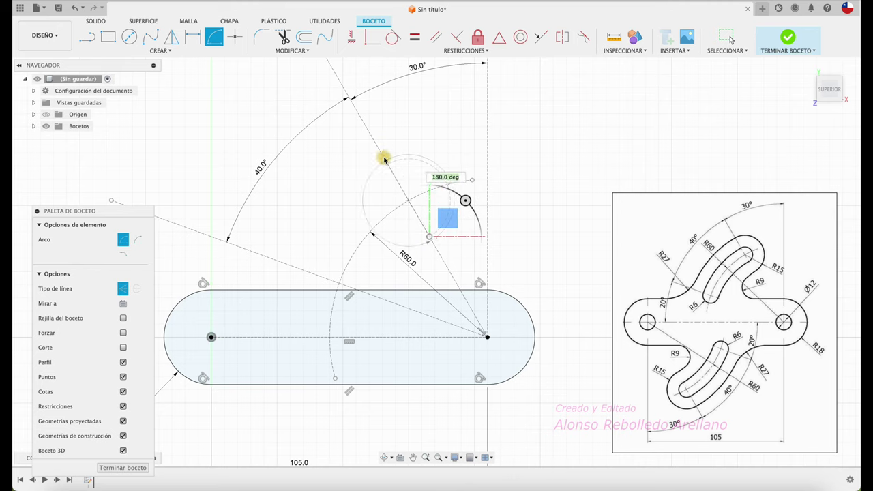
pyautogui.click(385, 162)
pyautogui.press('Escape')
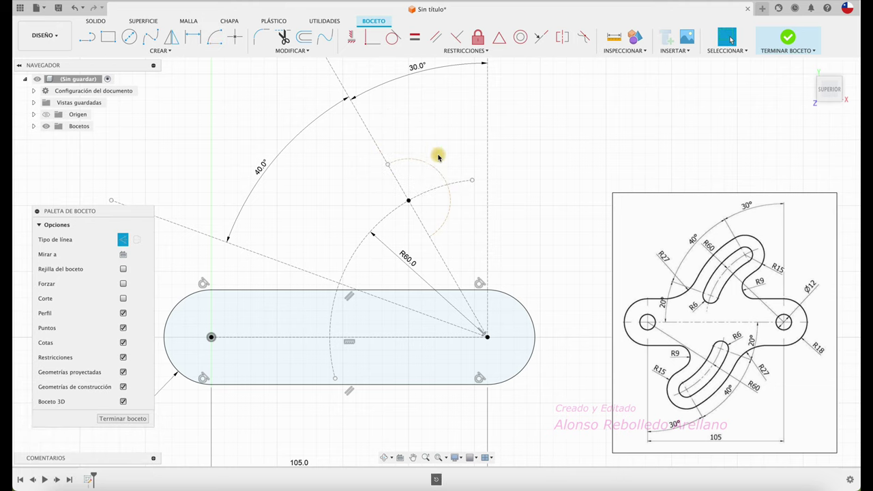
pyautogui.click(430, 166)
pyautogui.click(123, 274)
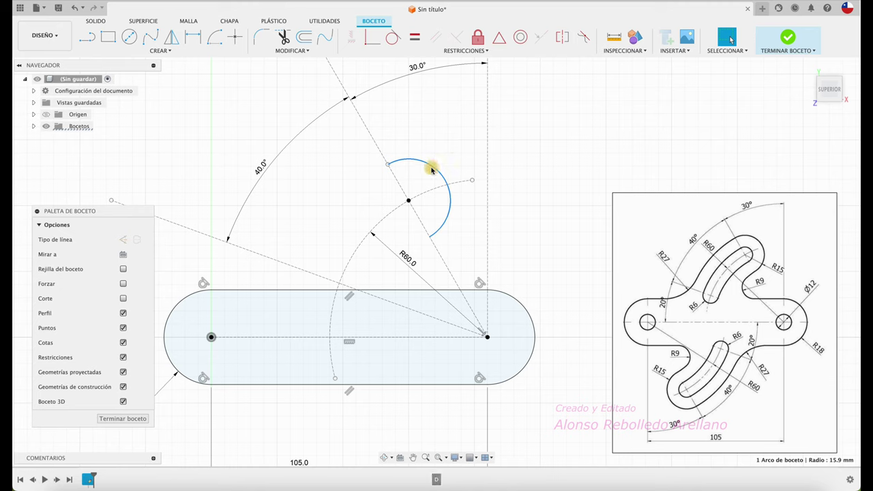
pyautogui.click(448, 122)
# Dimension the new half-arc's radius to 15 mm
pyautogui.press('d')
pyautogui.click(424, 165)
pyautogui.click(422, 122)
pyautogui.write('15')
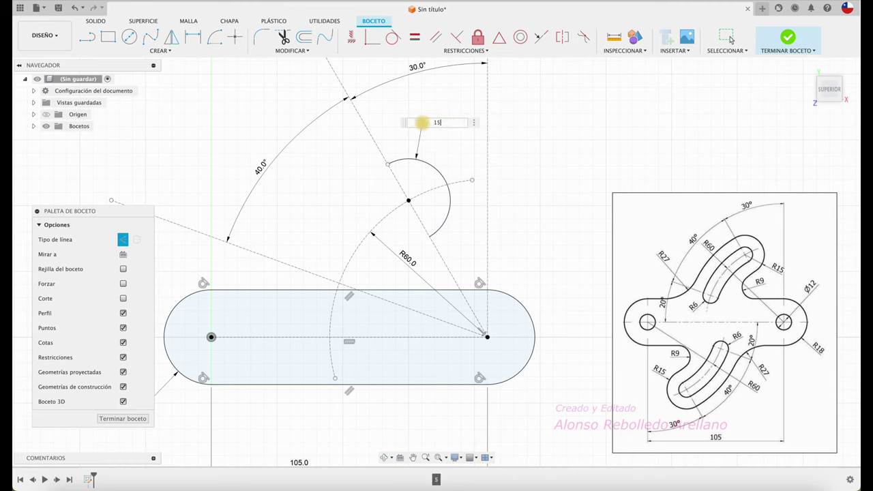
pyautogui.press('Return')
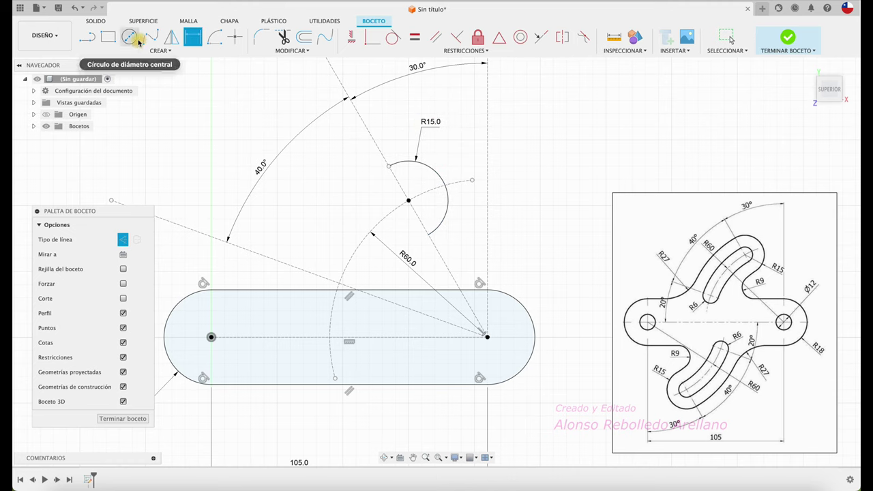
# Draw an inner half-arc concentric with the R15 arc
pyautogui.click(129, 37)
pyautogui.click(211, 337)
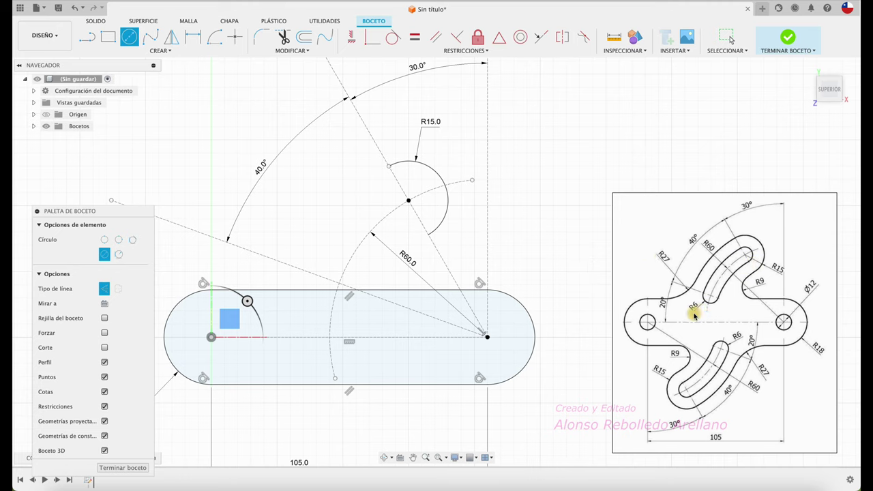
pyautogui.scroll(3, 405, 166)
pyautogui.scroll(2, 405, 169)
pyautogui.click(213, 37)
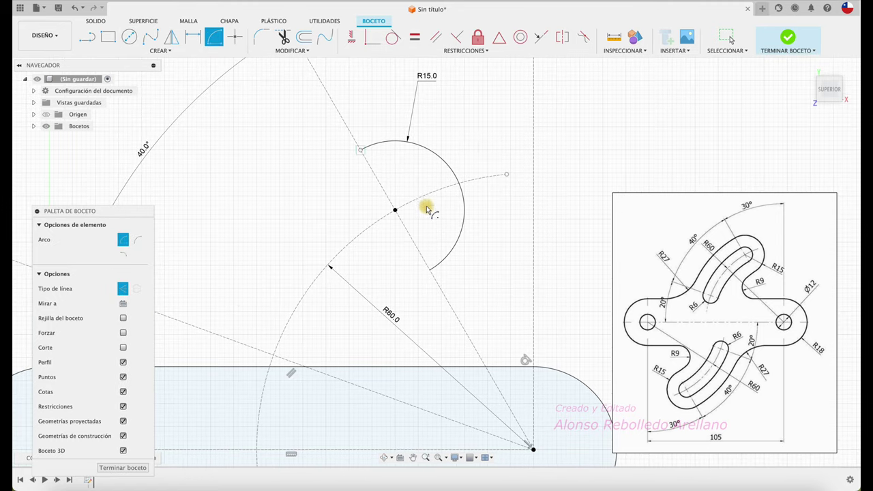
pyautogui.click(395, 210)
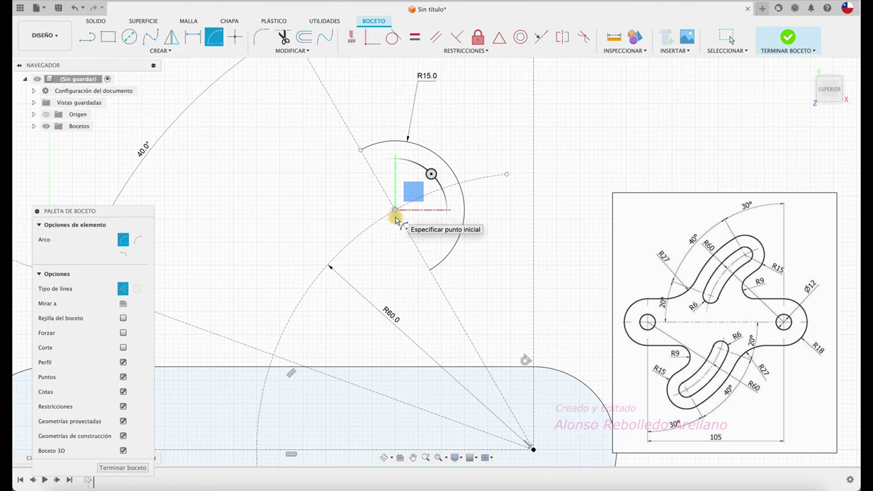
pyautogui.click(418, 251)
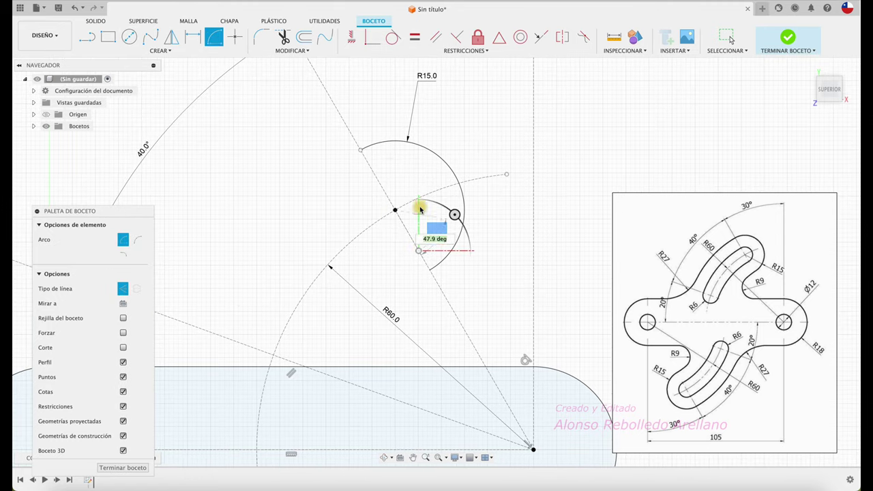
pyautogui.click(378, 183)
pyautogui.press('Escape')
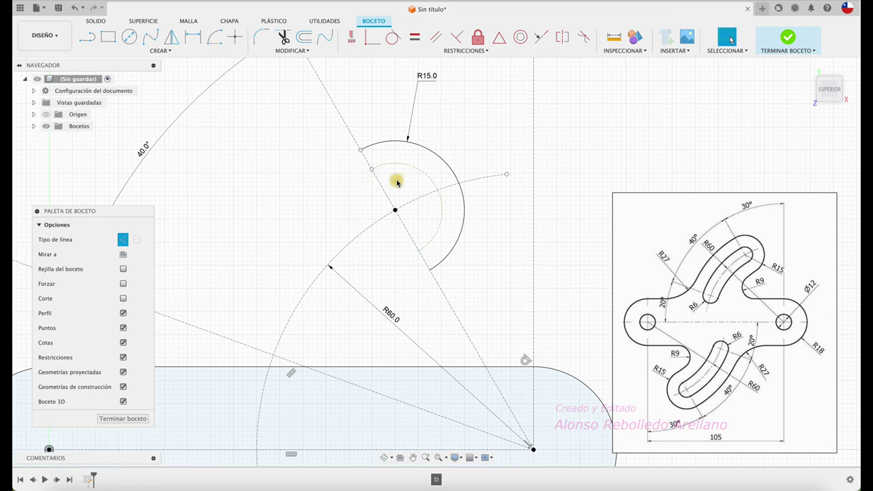
# Dimension the inner arc's radius to 6 mm
pyautogui.click(417, 172)
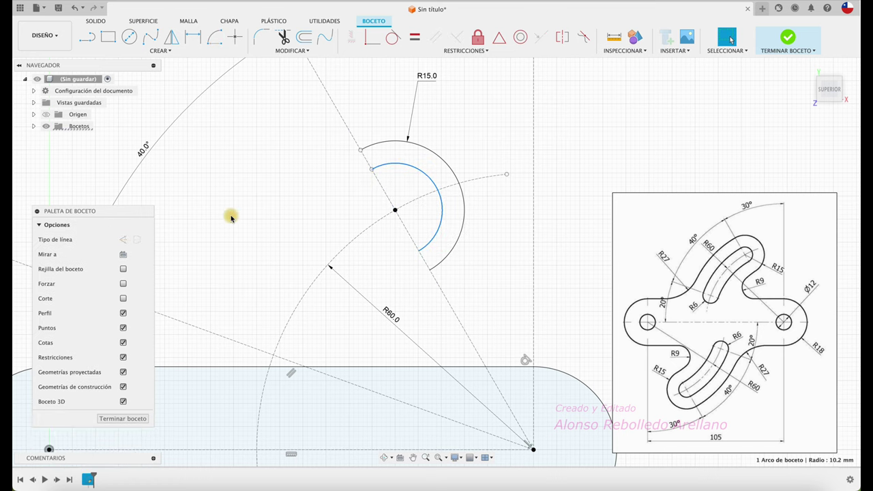
pyautogui.press('d')
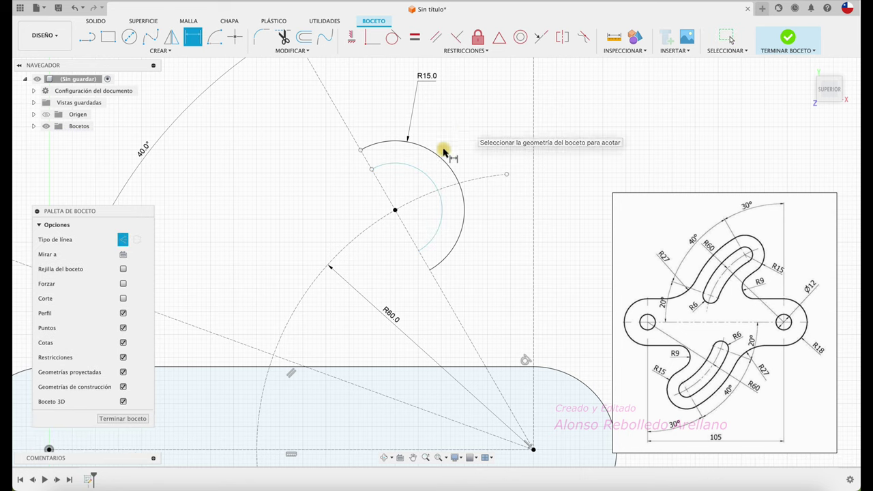
pyautogui.click(424, 172)
pyautogui.click(466, 121)
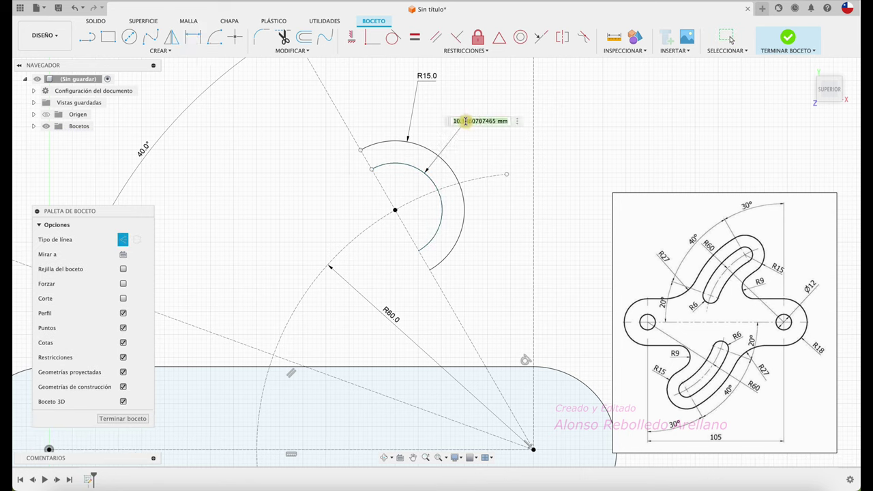
pyautogui.write('6')
pyautogui.press('Return')
pyautogui.scroll(-3, 335, 189)
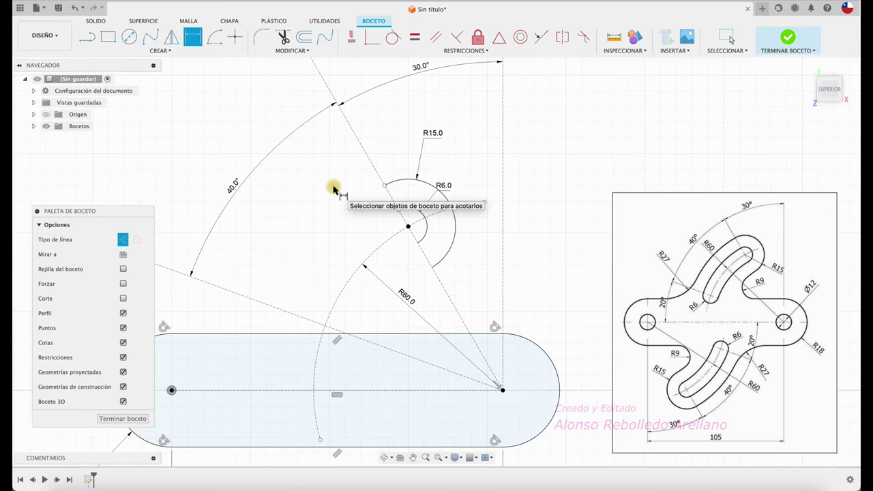
pyautogui.press('Escape')
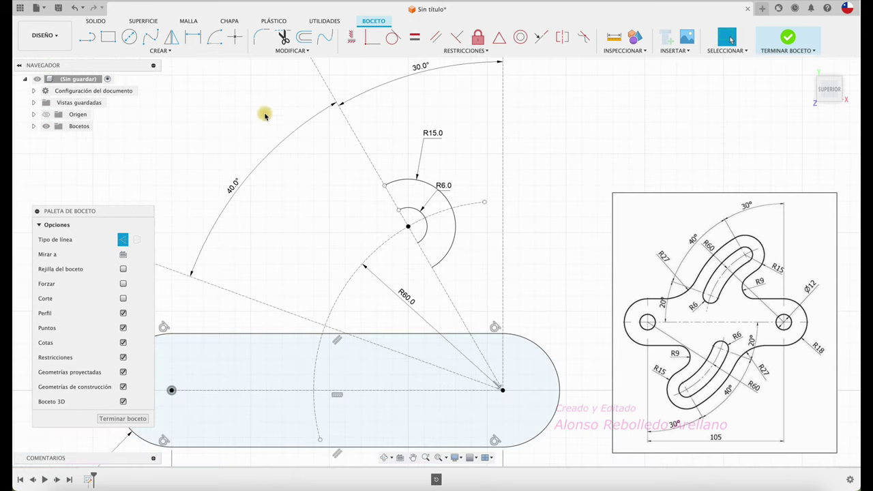
# Draw two arcs about the right hole centre from the R15 end and slot side toward the base
pyautogui.click(215, 39)
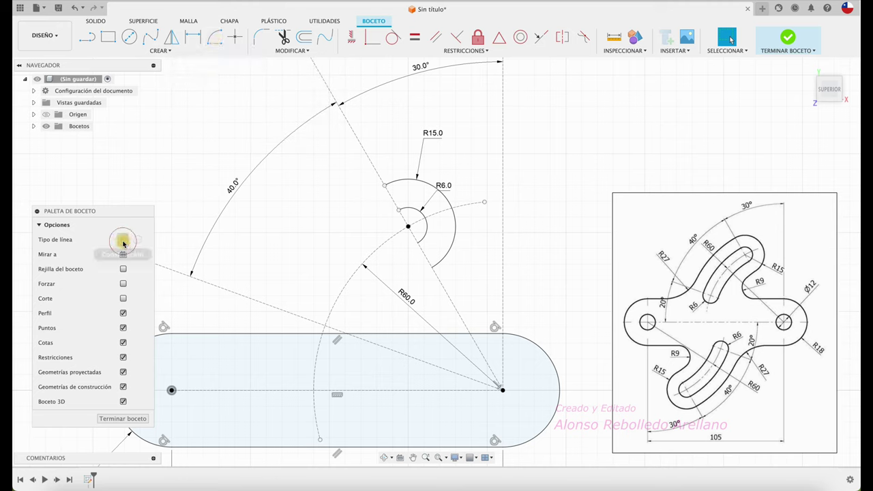
pyautogui.click(214, 40)
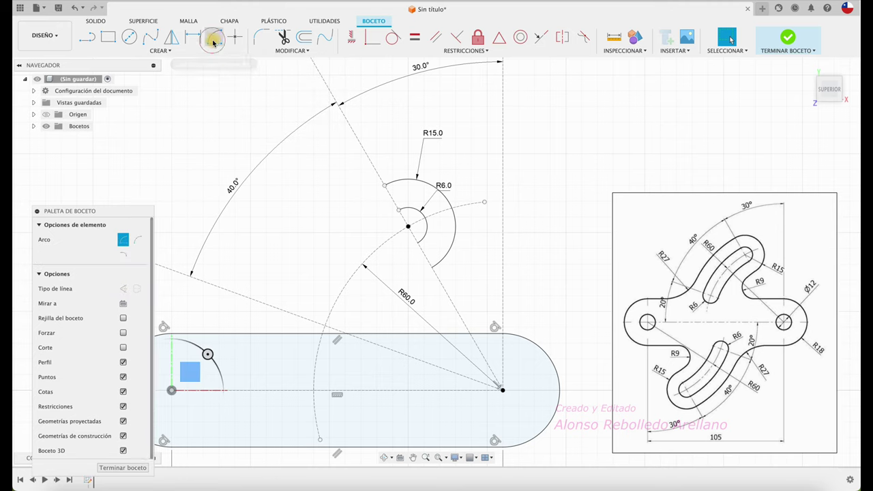
pyautogui.click(502, 391)
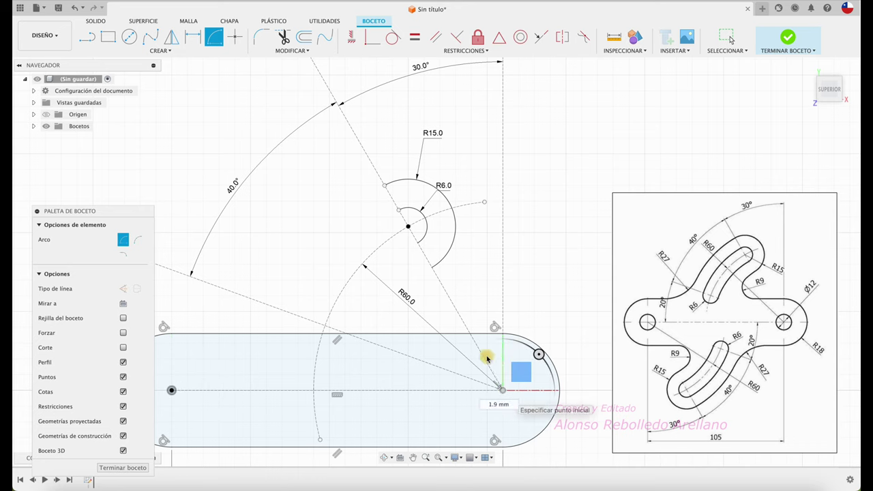
pyautogui.click(431, 268)
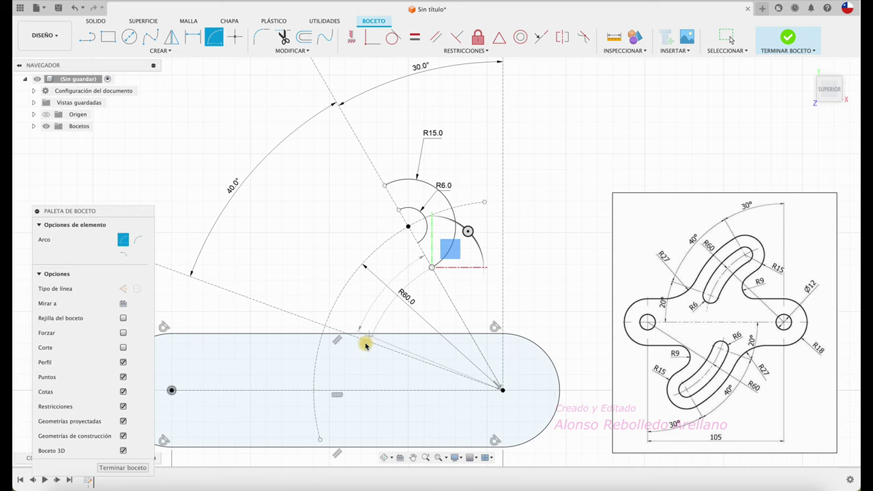
pyautogui.click(362, 412)
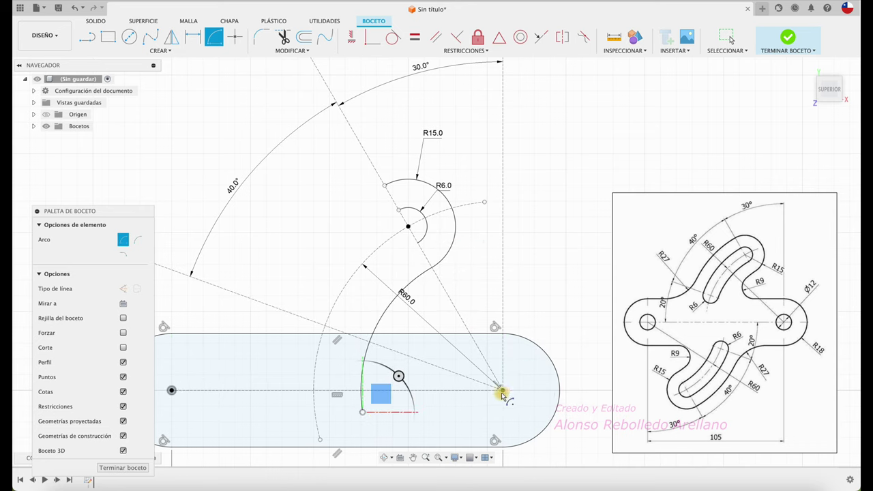
pyautogui.click(503, 390)
pyautogui.click(416, 242)
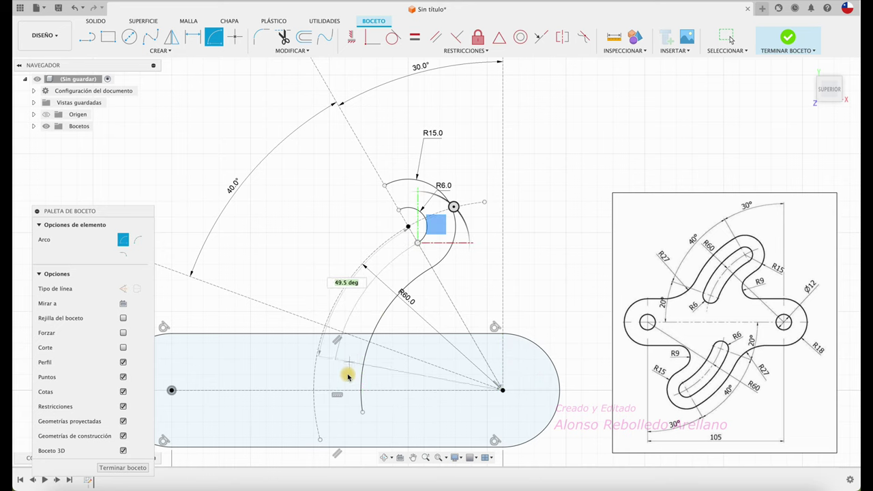
pyautogui.click(334, 405)
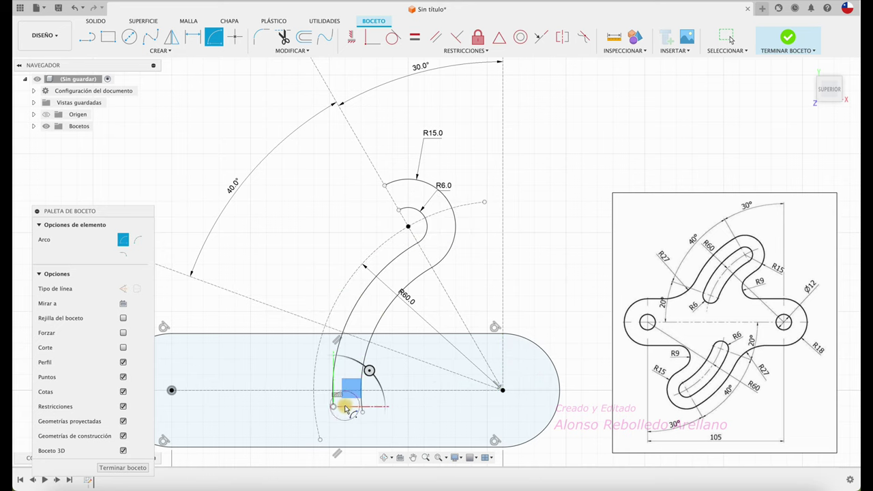
# Add two more concentric arcs from the R6 end and outer R15 end down to the base slot
pyautogui.click(503, 390)
pyautogui.click(398, 211)
pyautogui.click(295, 407)
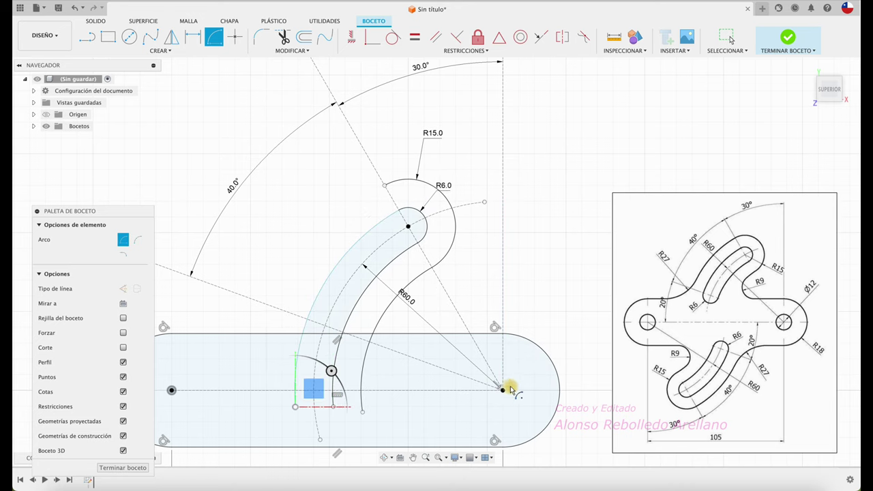
pyautogui.click(385, 185)
pyautogui.click(267, 412)
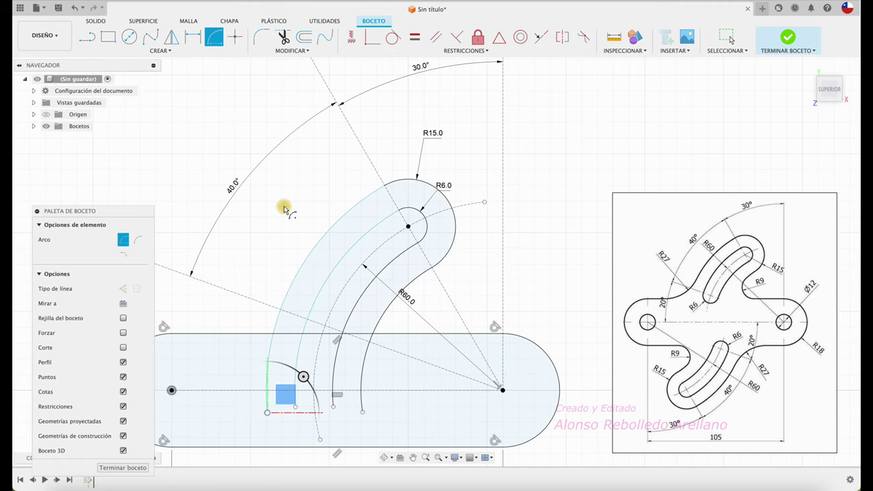
pyautogui.press('Escape')
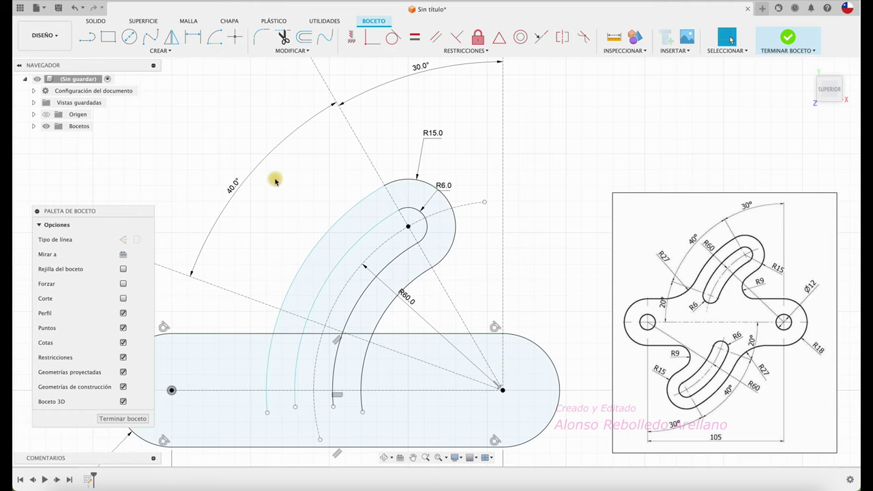
# Trim the inner and outer arc segments lying inside the base slot
pyautogui.press('t')
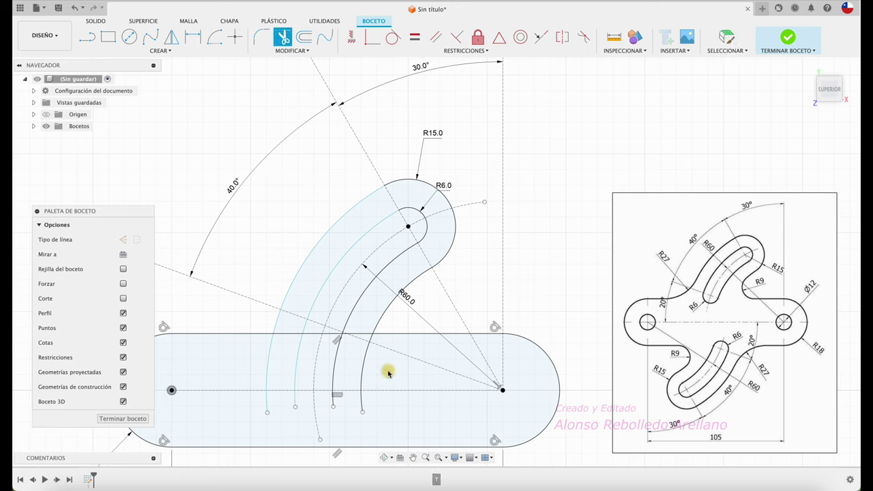
pyautogui.click(364, 361)
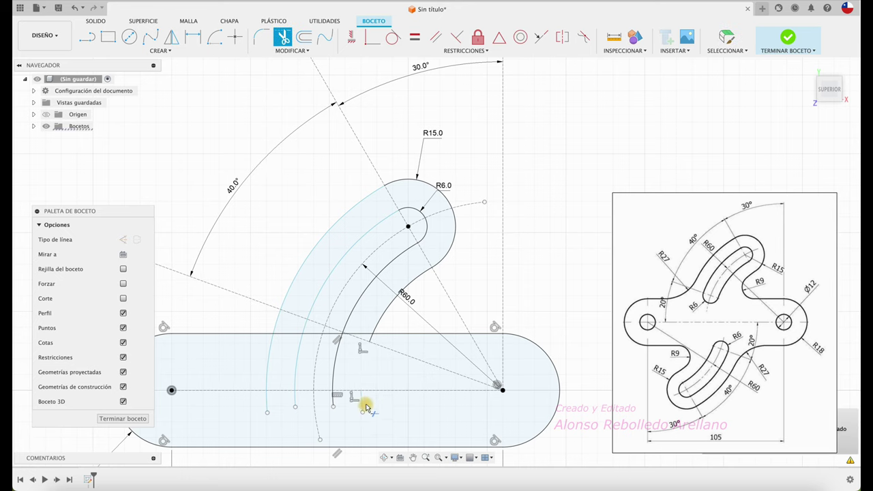
pyautogui.click(268, 355)
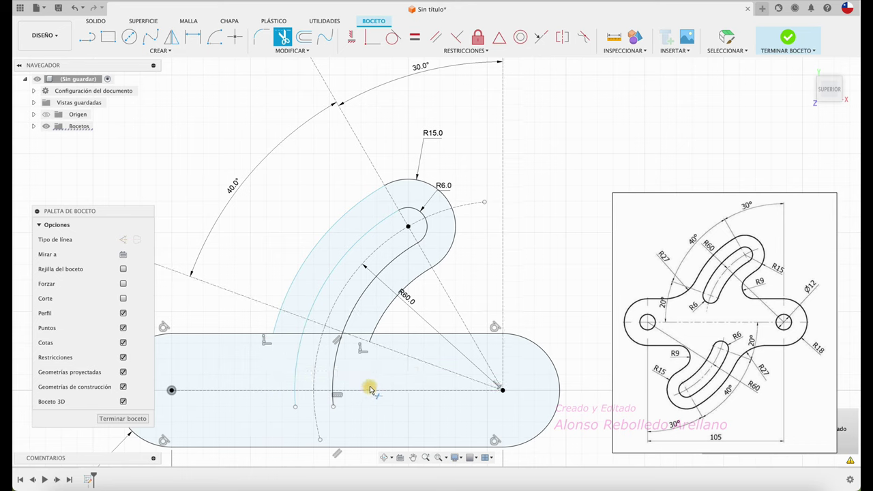
pyautogui.press('Escape')
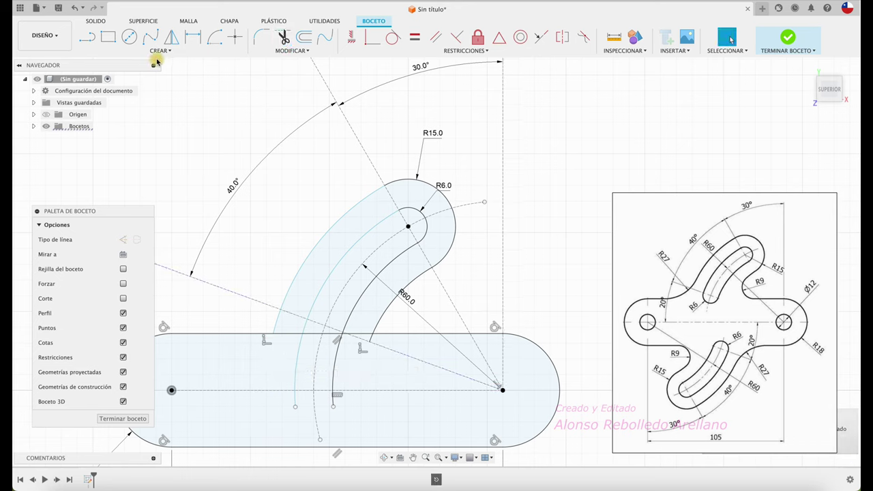
# Add a 12 mm diameter circle where the 40° line meets the R60 arc
pyautogui.click(134, 40)
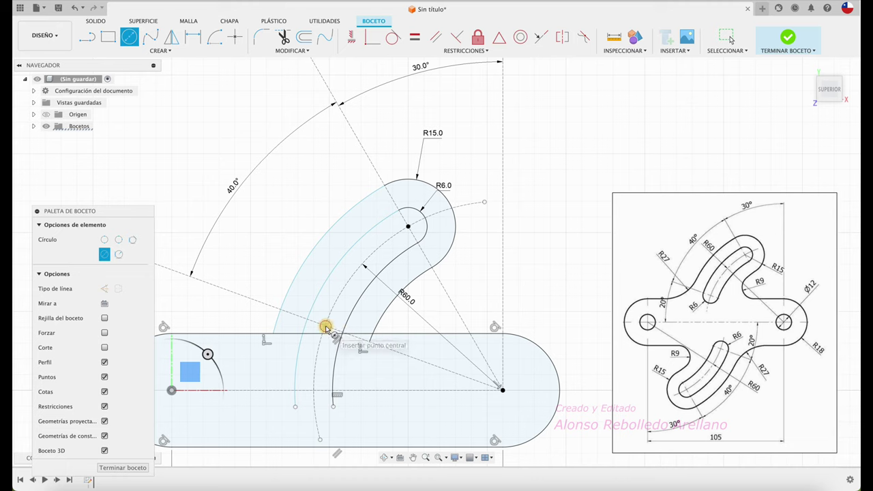
pyautogui.click(325, 326)
pyautogui.click(308, 319)
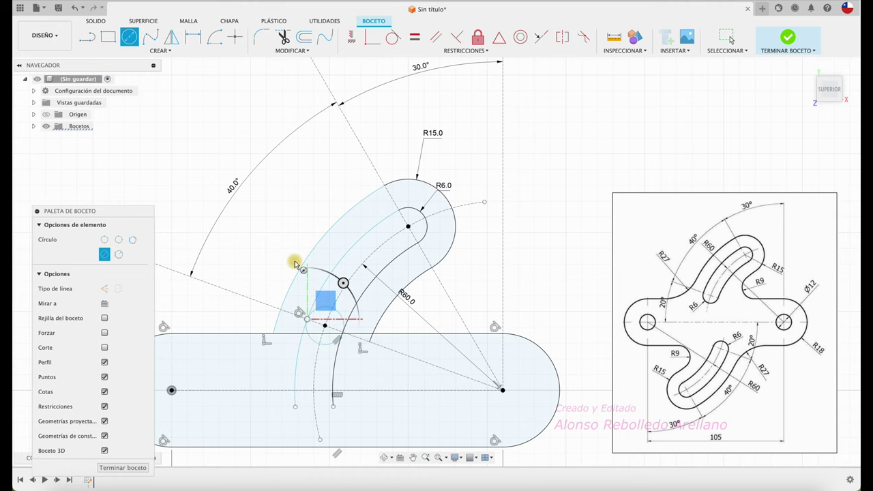
pyautogui.press('Escape')
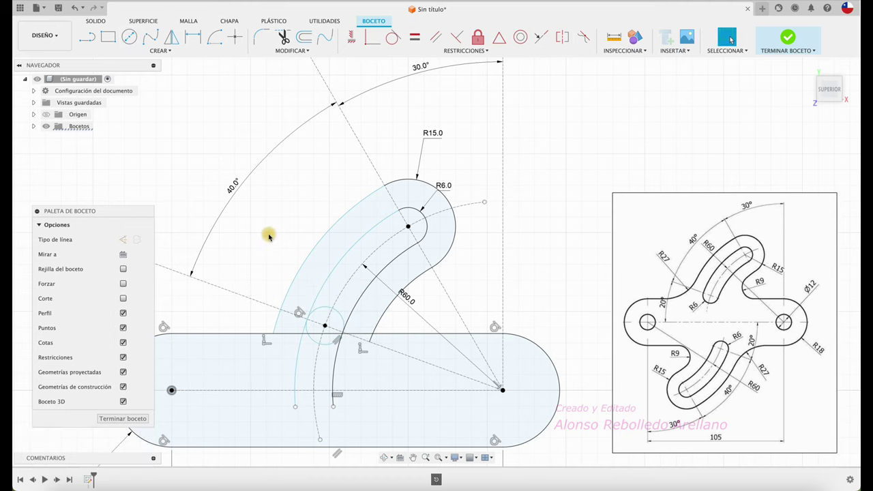
pyautogui.scroll(2, 247, 255)
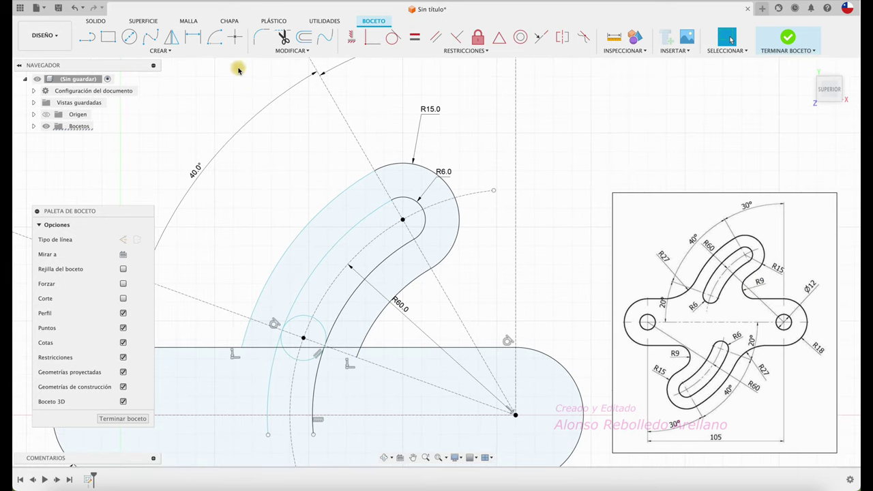
# Fillet the base's top edge and inner slot arc with a 9 mm radius
pyautogui.click(261, 37)
pyautogui.click(379, 349)
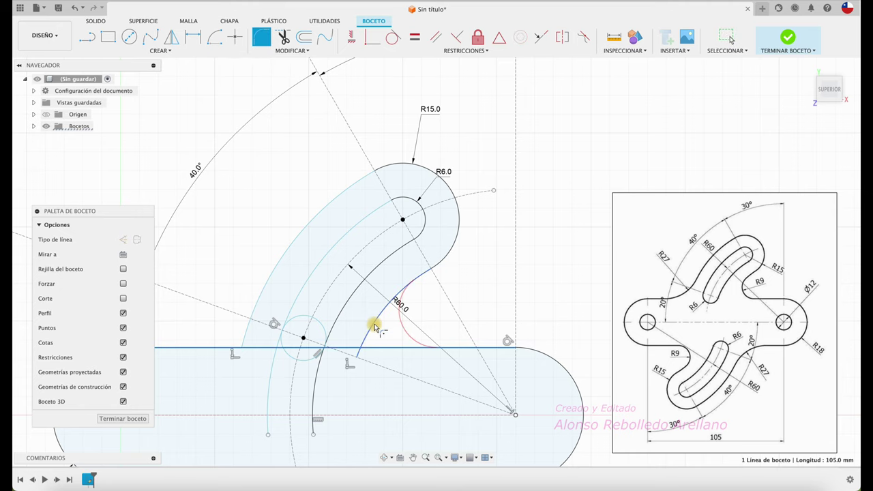
pyautogui.click(374, 325)
pyautogui.press('Return')
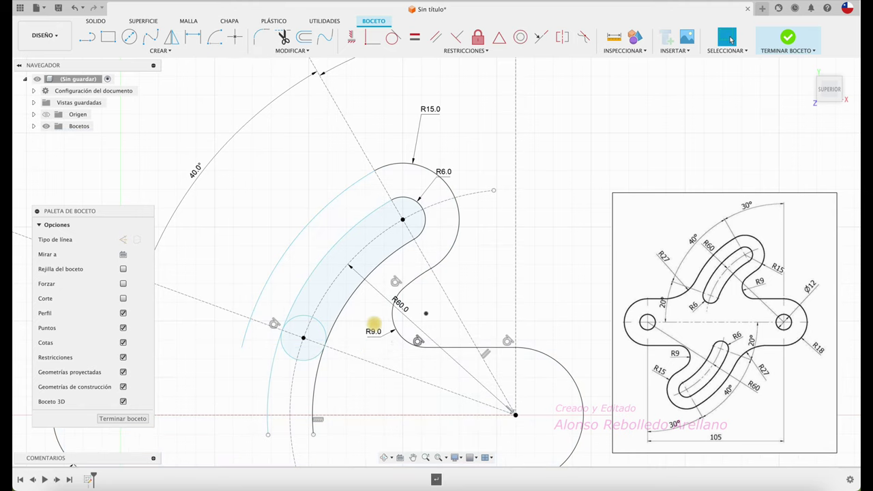
pyautogui.scroll(-2, 392, 311)
pyautogui.scroll(-2, 390, 308)
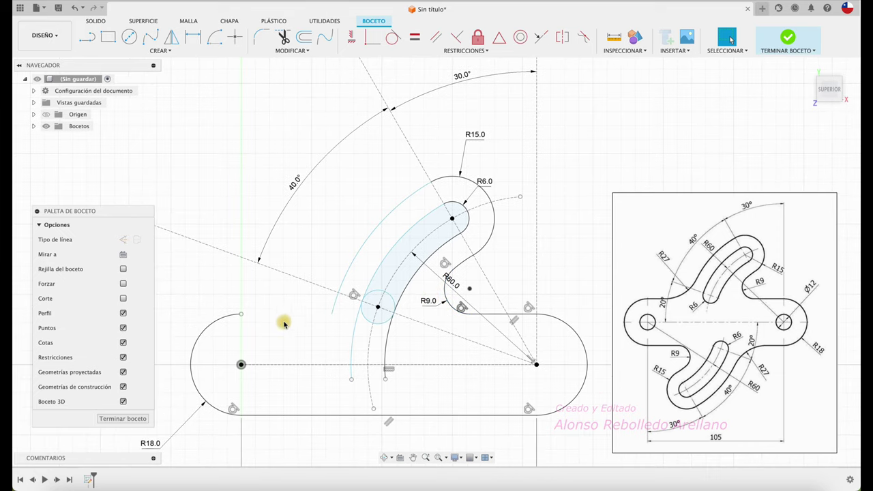
# Draw a line from the left end arc's top across to the outer slot arc
pyautogui.click(86, 37)
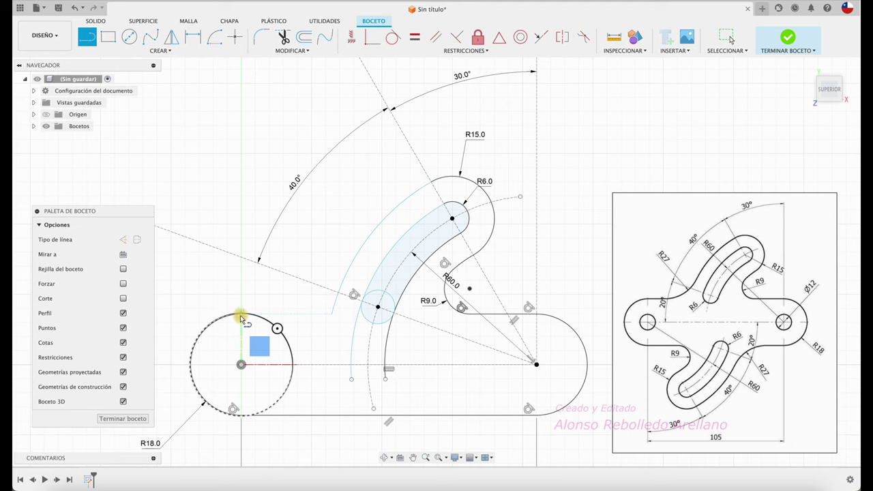
pyautogui.scroll(2, 240, 329)
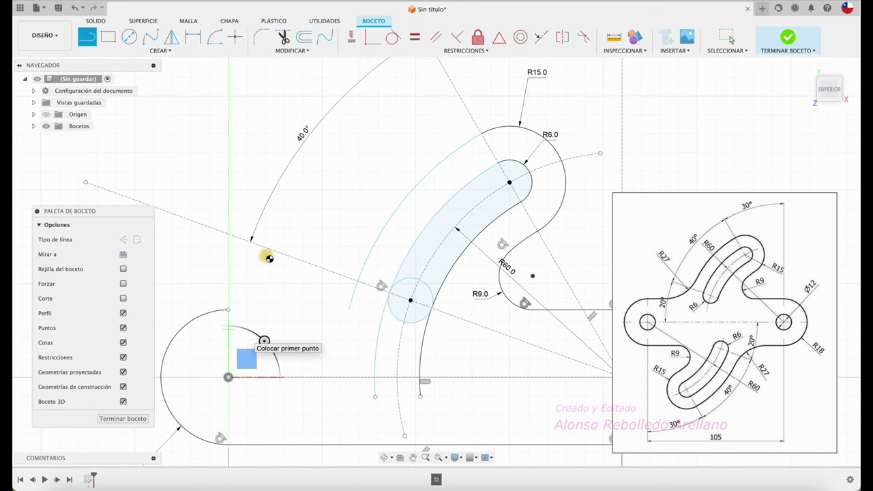
pyautogui.click(96, 40)
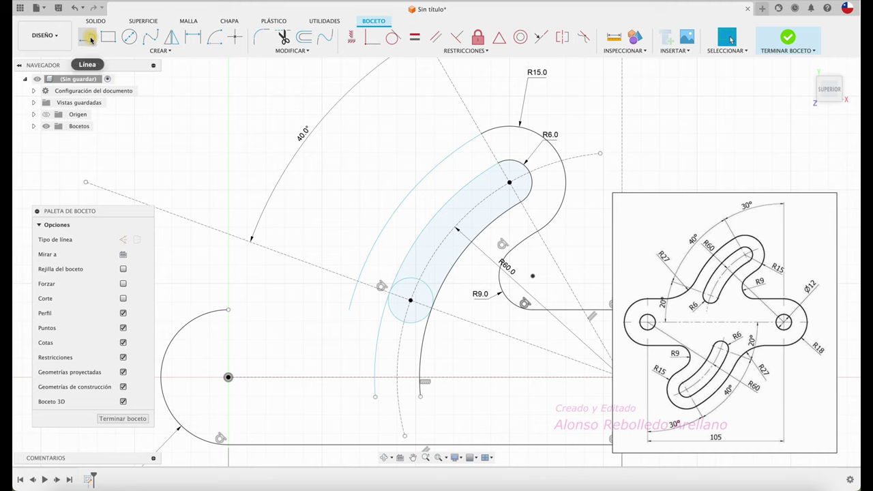
pyautogui.click(231, 313)
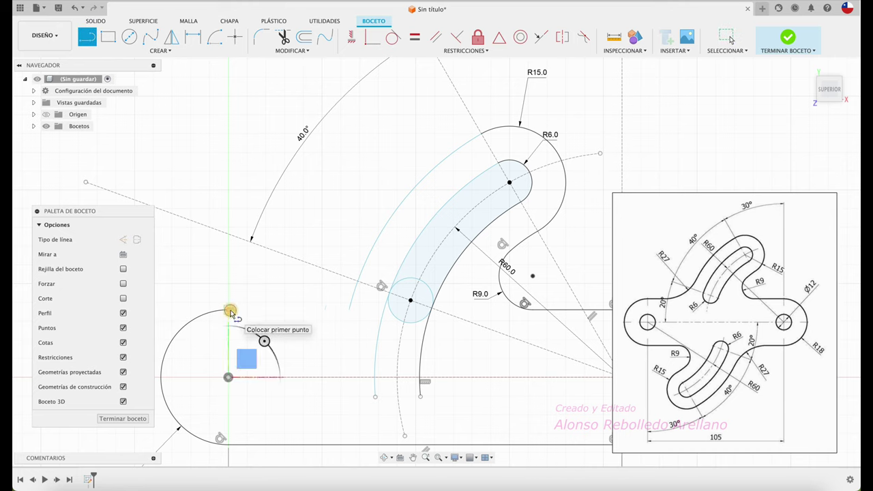
pyautogui.click(230, 311)
pyautogui.click(364, 311)
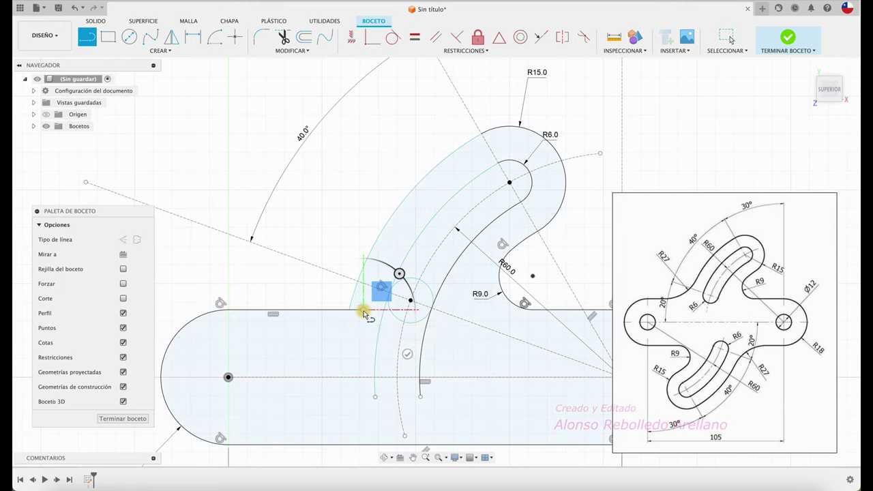
pyautogui.press('Escape')
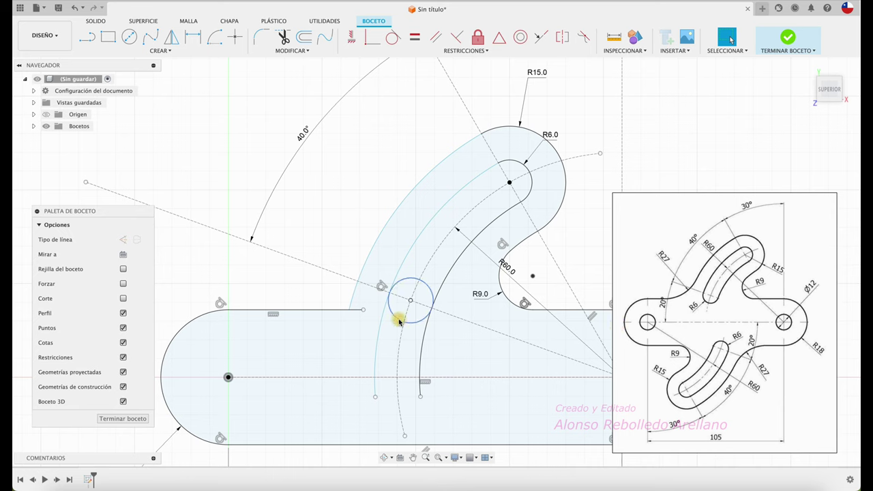
# Fillet the new top line and the outer arc with a 27 mm radius
pyautogui.click(261, 36)
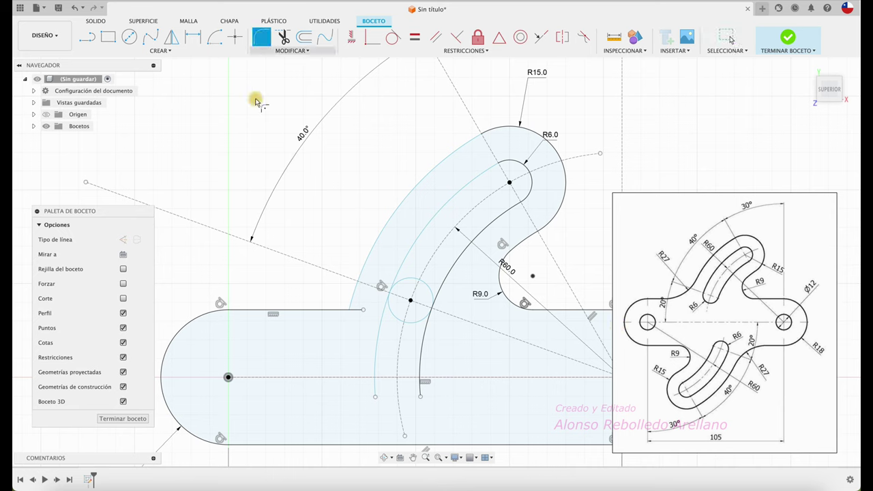
pyautogui.click(327, 310)
pyautogui.click(364, 268)
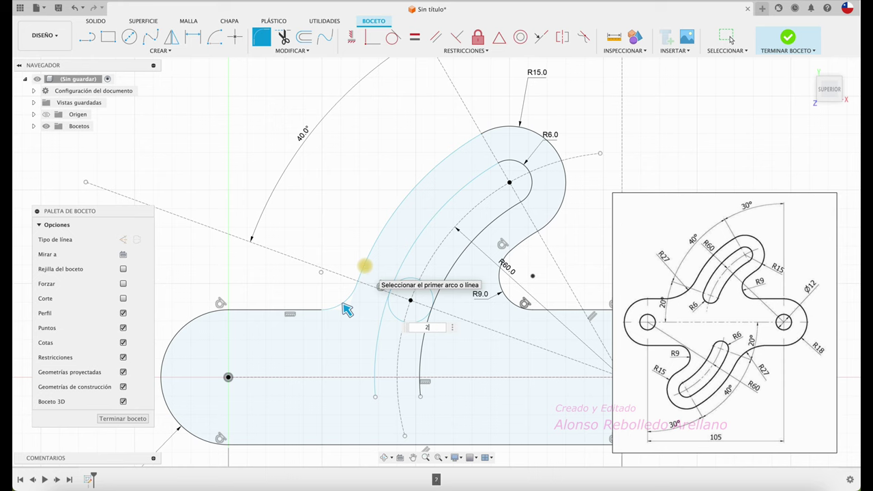
pyautogui.write('7')
pyautogui.press('Return')
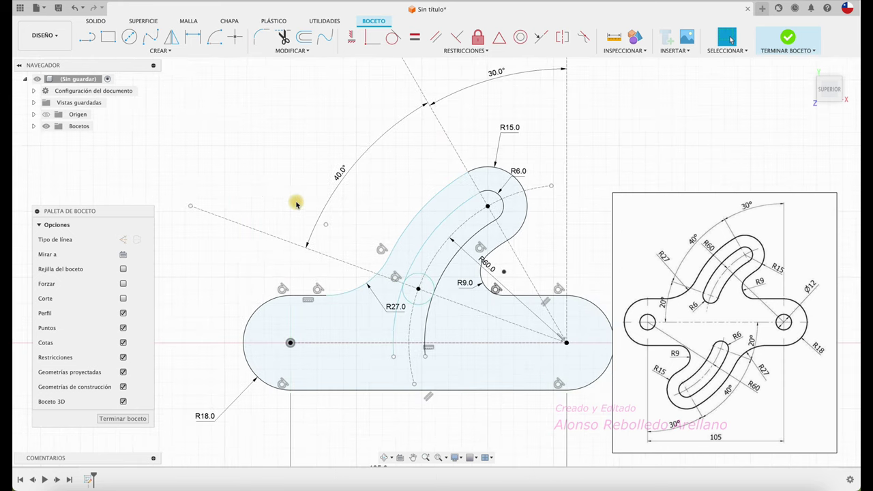
pyautogui.press('t')
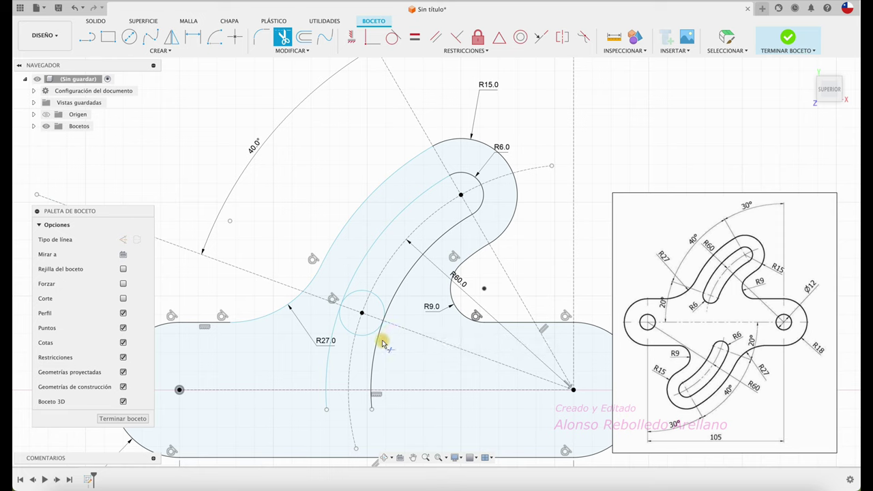
# Trim the leftover inner and outer arc pieces, end-circle portions and dashed construction arcs around the curved slot
pyautogui.click(375, 356)
pyautogui.click(334, 331)
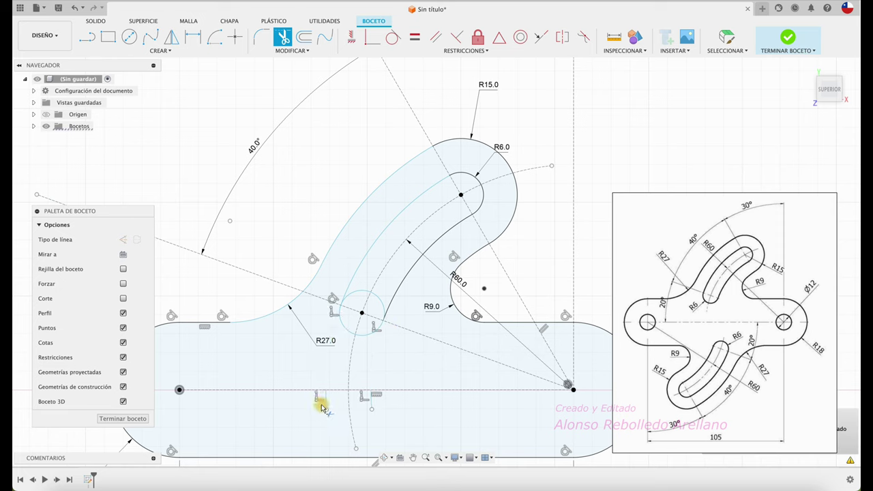
pyautogui.click(352, 418)
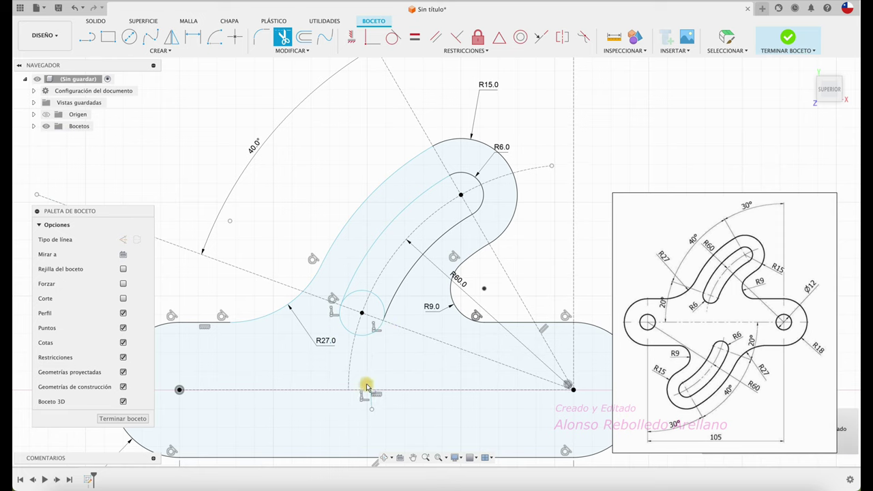
pyautogui.click(383, 302)
pyautogui.click(355, 293)
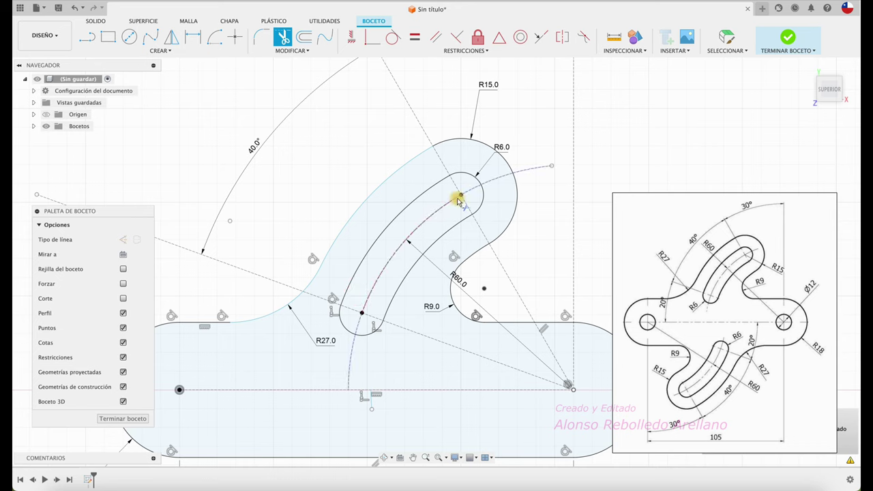
pyautogui.click(525, 171)
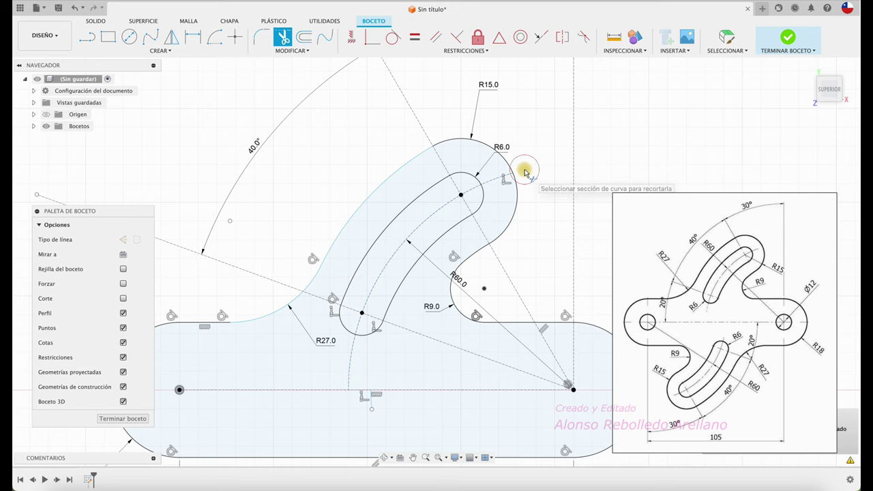
pyautogui.click(351, 362)
pyautogui.scroll(-2, 352, 363)
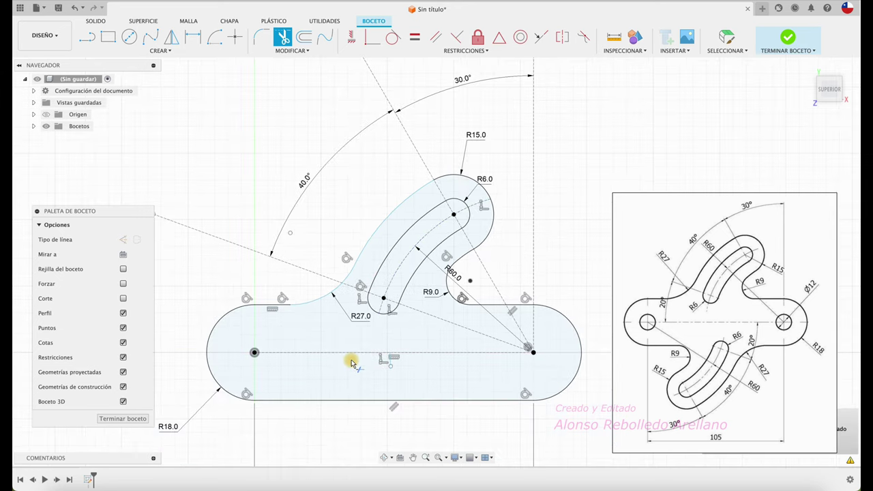
# Draw a horizontal line across the part through both hole centres
pyautogui.click(87, 36)
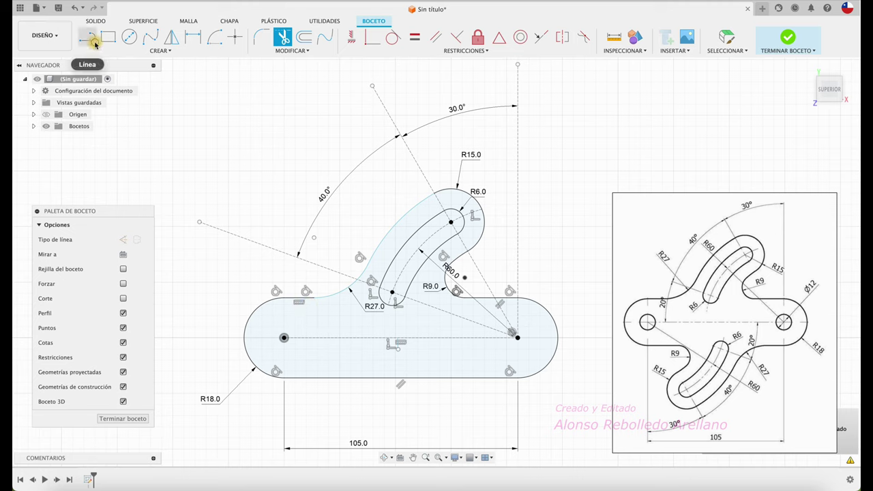
pyautogui.click(207, 337)
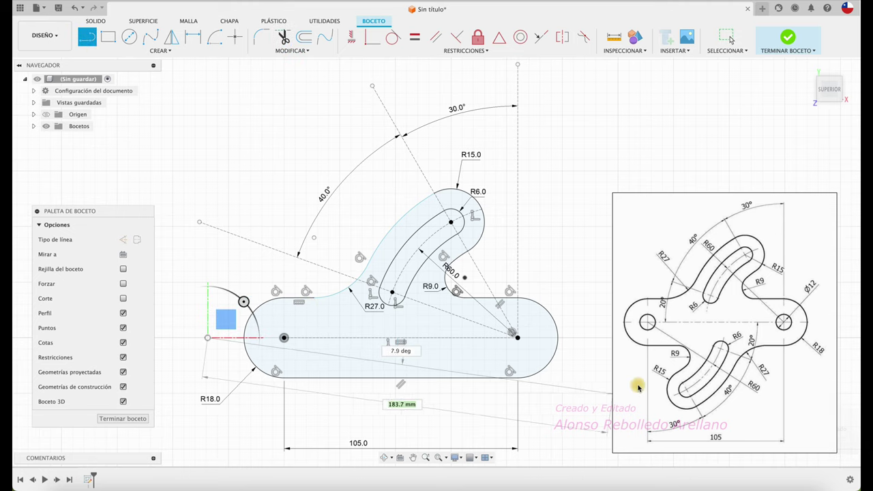
pyautogui.click(581, 337)
pyautogui.press('Escape')
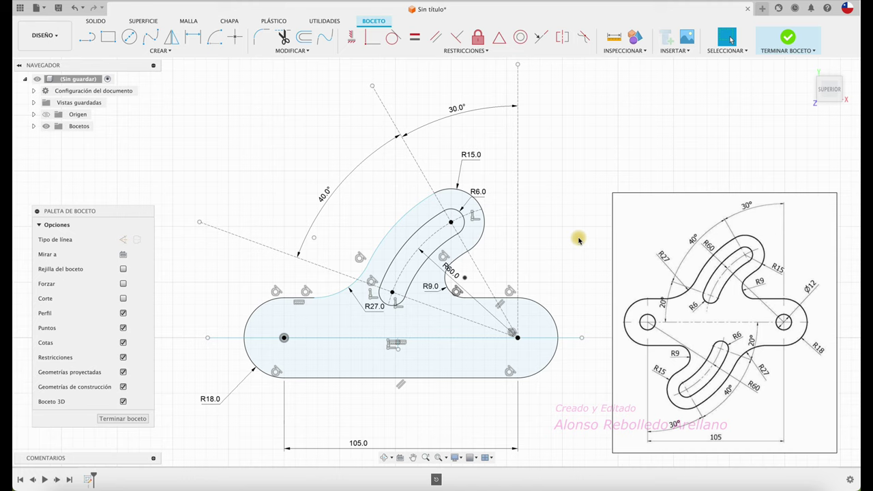
# Trim away the base's lower right rounded end and bottom straight edge
pyautogui.press('t')
pyautogui.click(553, 360)
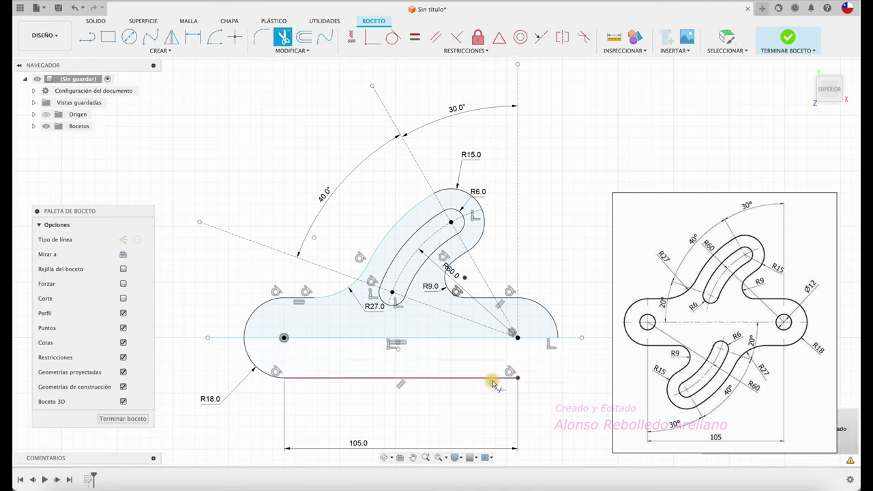
pyautogui.click(492, 378)
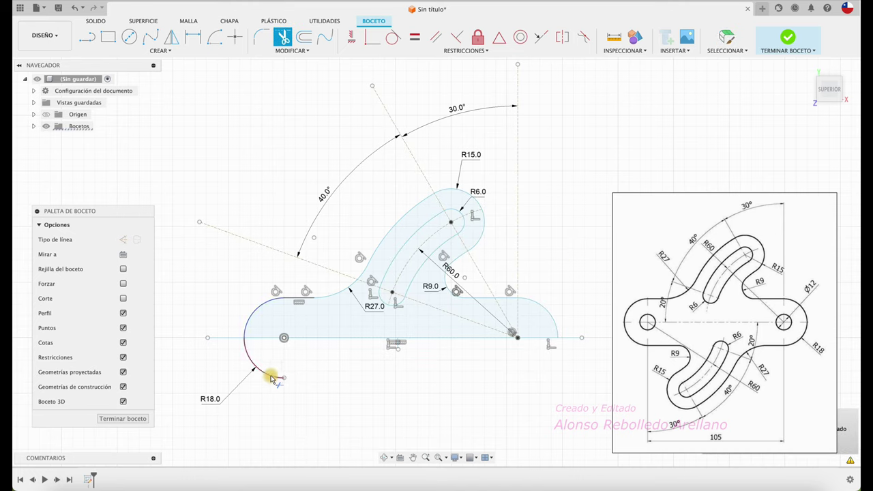
# Trim off the centreline's left and right stubs, then hide the sketch dimensions
pyautogui.click(216, 336)
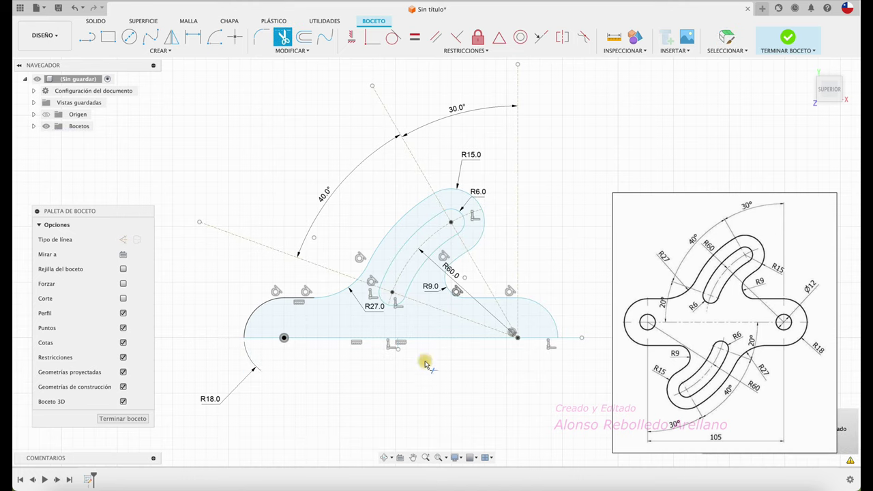
pyautogui.click(570, 336)
pyautogui.press('Escape')
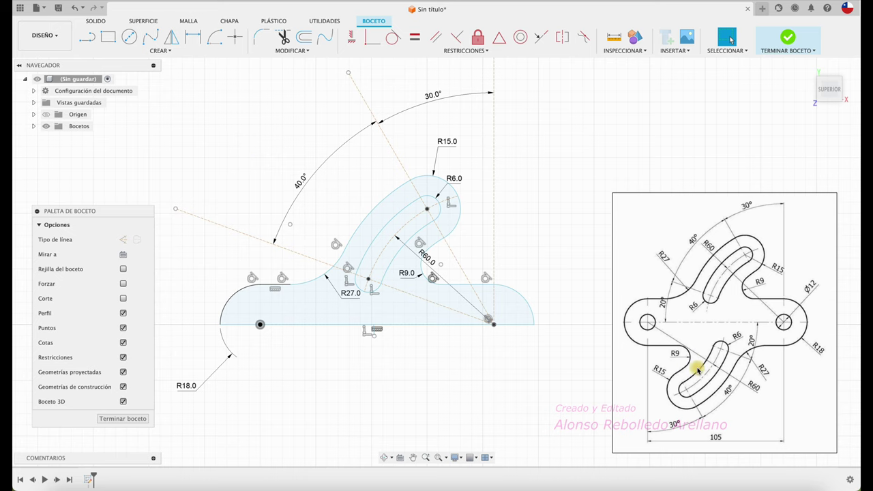
pyautogui.moveTo(193, 140); pyautogui.dragTo(223, 144)
pyautogui.click(123, 343)
# Hide constraints and construction geometry, then window-select the whole upper-half profile
pyautogui.click(124, 357)
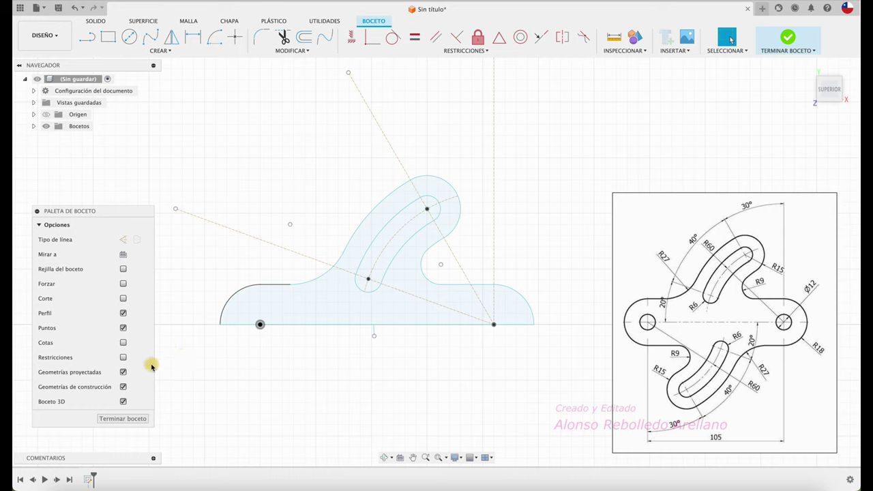
pyautogui.click(123, 387)
pyautogui.moveTo(179, 140); pyautogui.dragTo(583, 364)
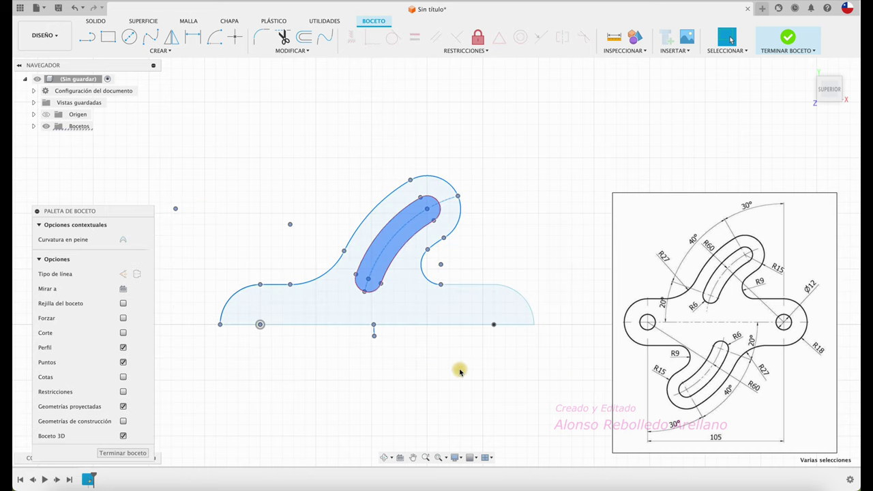
pyautogui.click(460, 371)
pyautogui.click(374, 333)
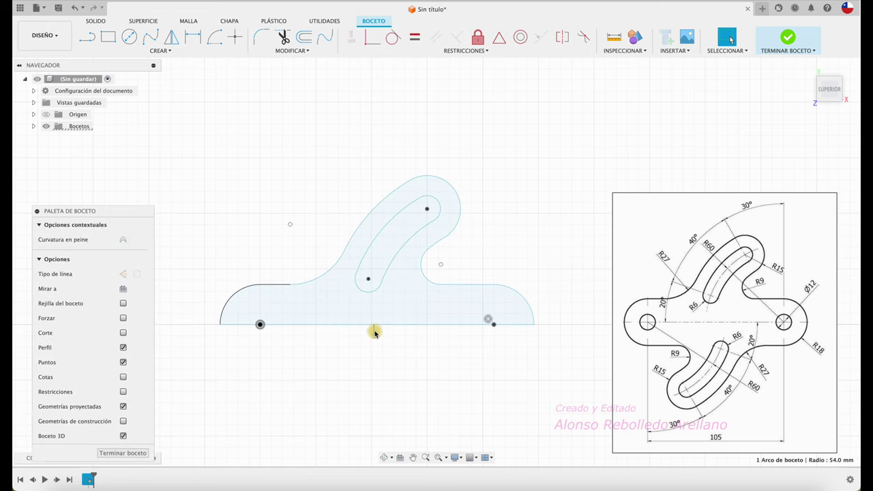
pyautogui.click(374, 333)
pyautogui.moveTo(169, 137); pyautogui.dragTo(598, 360)
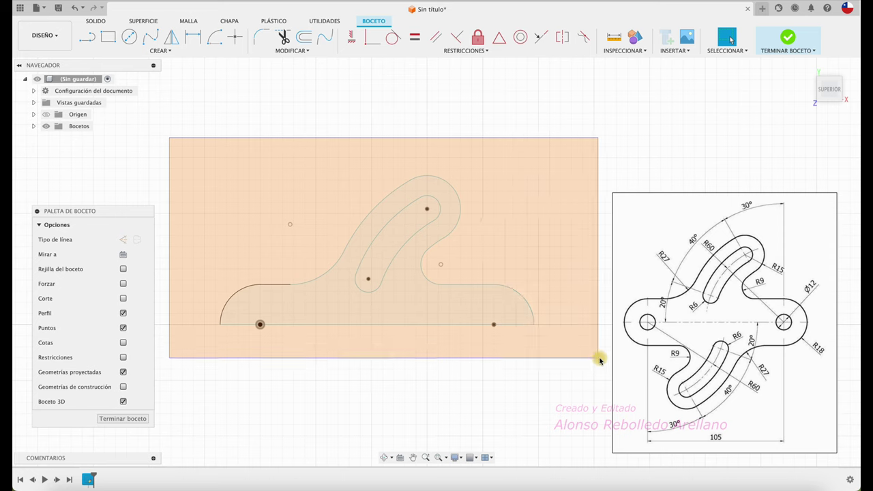
pyautogui.click(298, 142)
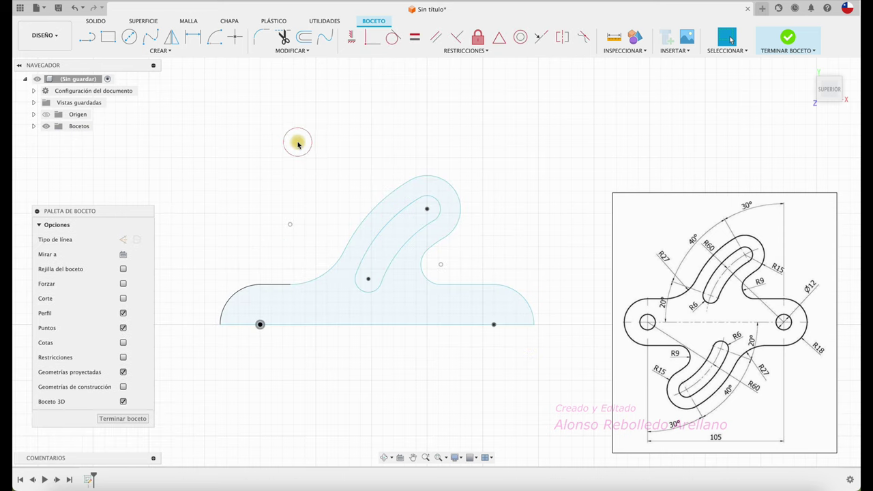
pyautogui.moveTo(180, 145); pyautogui.dragTo(562, 345)
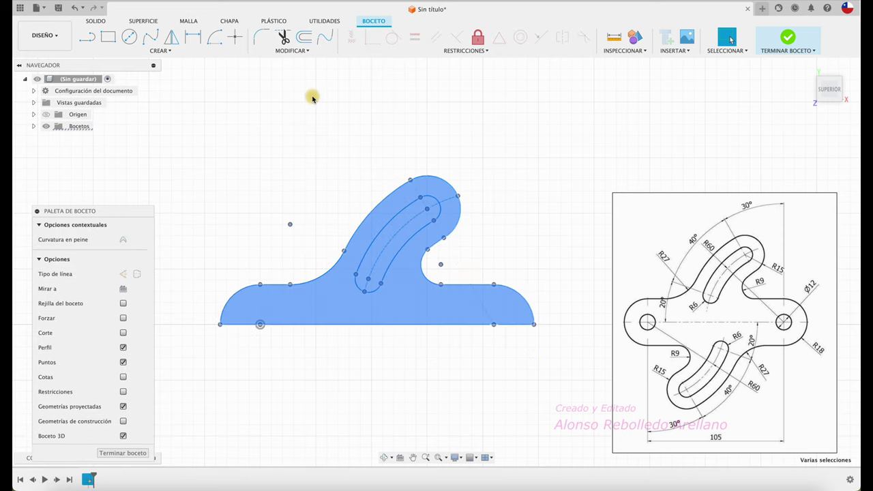
# Make a copy of the half-profile rotated 180° about the hole centre and shift it down-left
pyautogui.press('m')
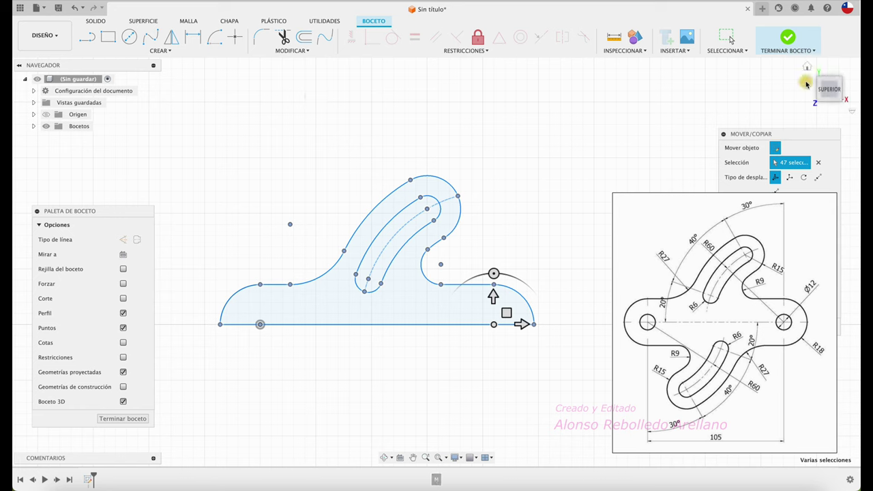
pyautogui.moveTo(798, 130)
pyautogui.mouseDown()
pyautogui.moveTo(599, 109)
pyautogui.moveTo(575, 70)
pyautogui.mouseUp()
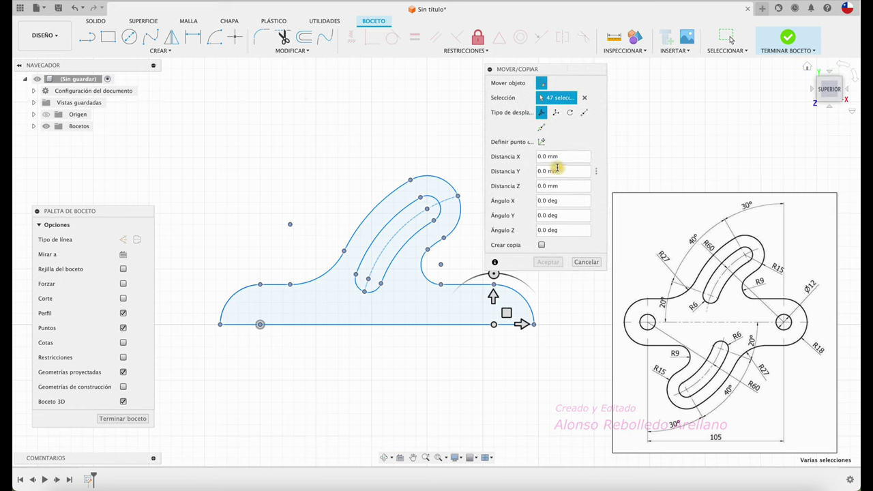
pyautogui.click(541, 245)
pyautogui.moveTo(525, 283); pyautogui.dragTo(481, 306, button='middle')
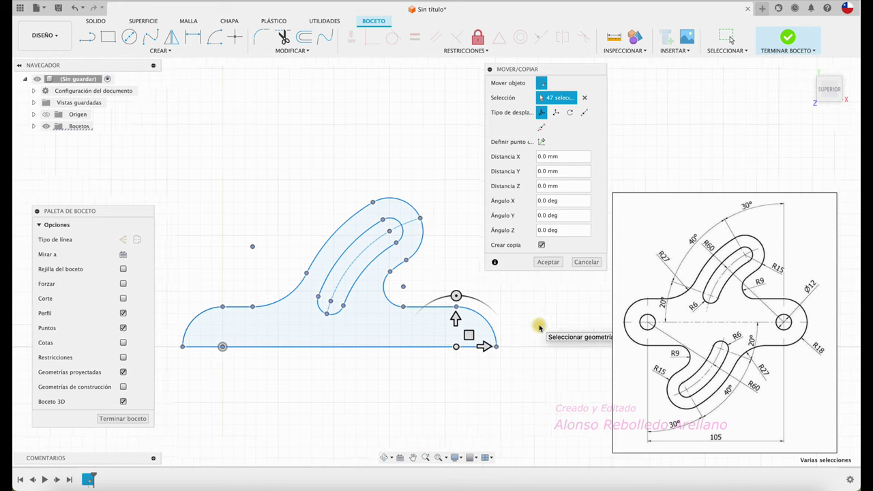
pyautogui.moveTo(451, 299)
pyautogui.mouseDown()
pyautogui.moveTo(461, 379)
pyautogui.moveTo(451, 377)
pyautogui.mouseUp()
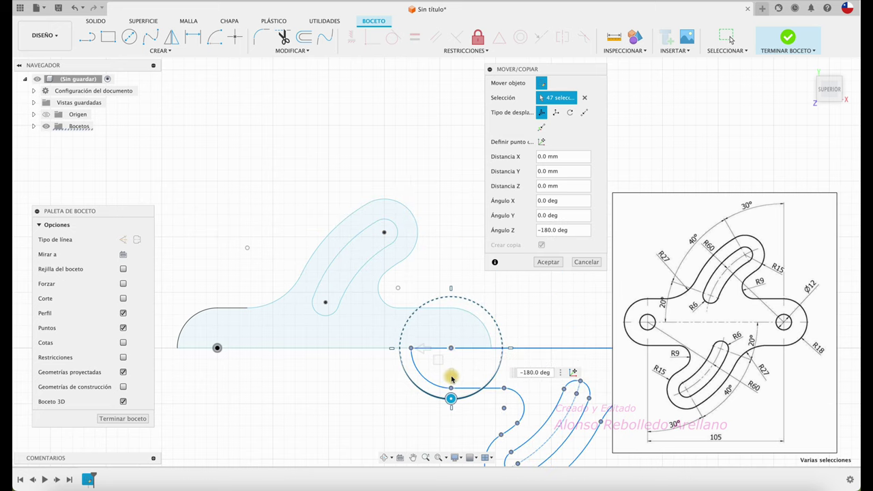
pyautogui.scroll(-2, 293, 322)
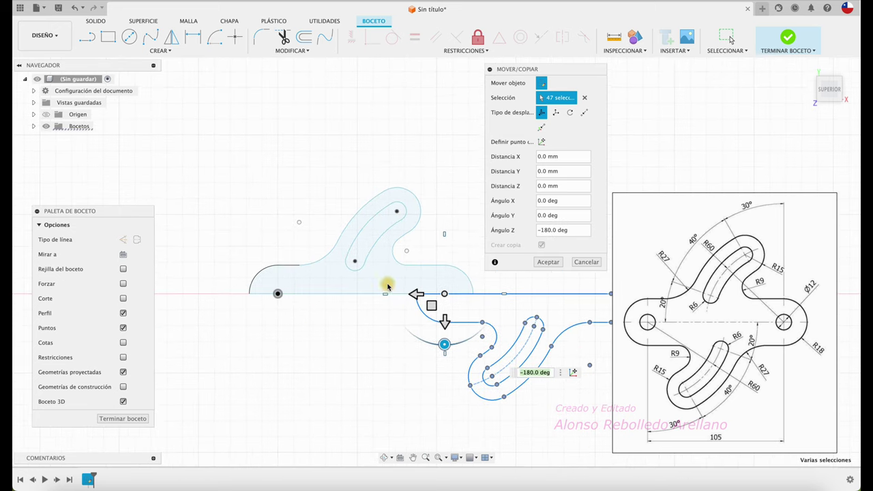
pyautogui.moveTo(429, 305); pyautogui.dragTo(325, 362)
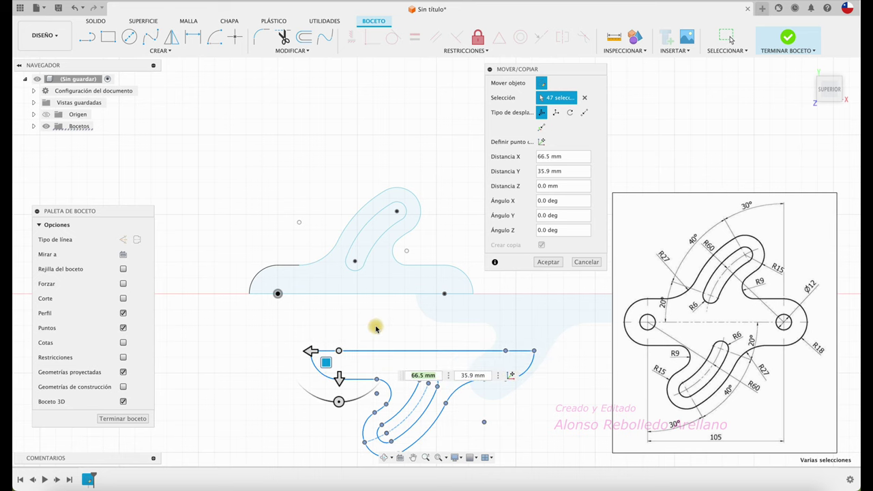
pyautogui.scroll(1, 375, 329)
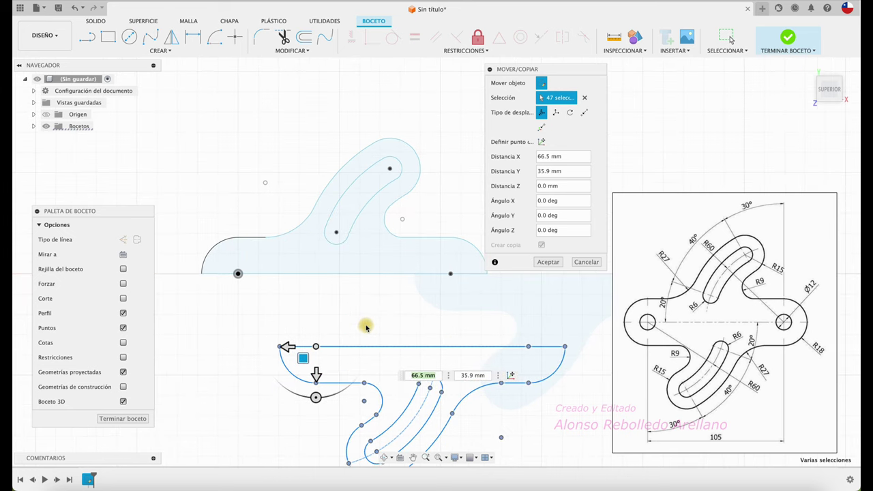
pyautogui.scroll(2, 369, 327)
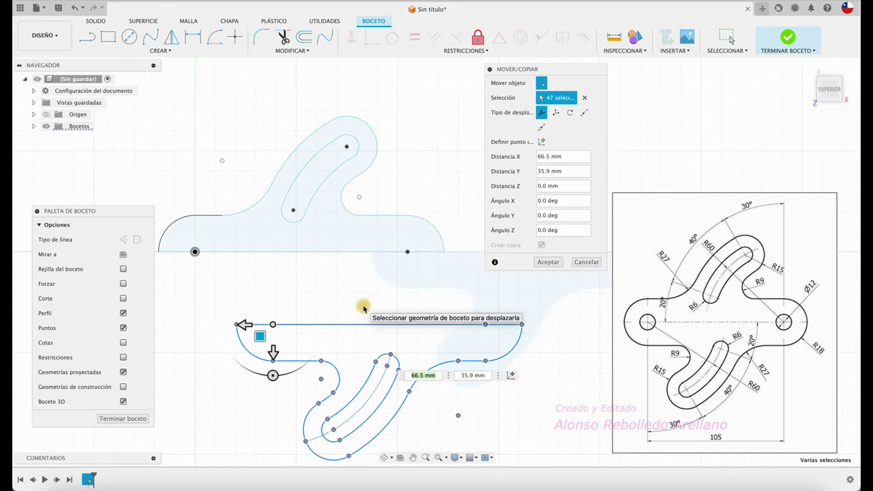
pyautogui.scroll(-1, 409, 311)
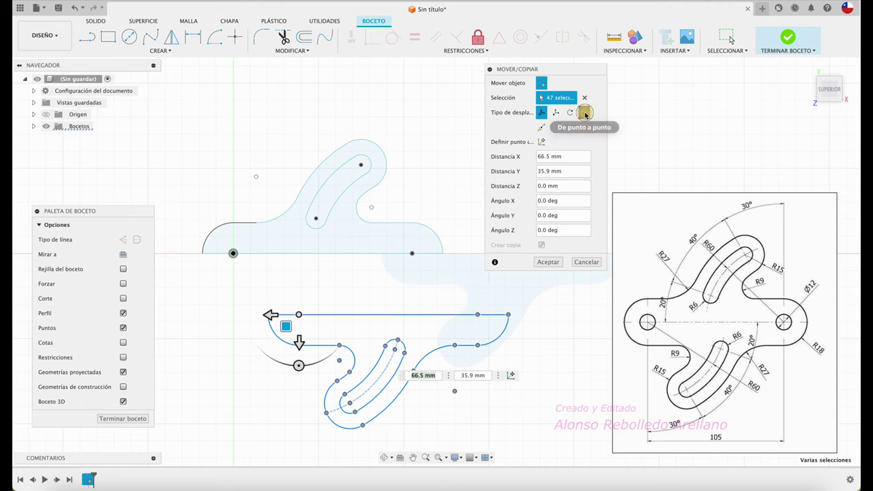
# Cancel the unfinished point-to-point move and window-select the lower copied half-profile
pyautogui.click(584, 113)
pyautogui.click(477, 314)
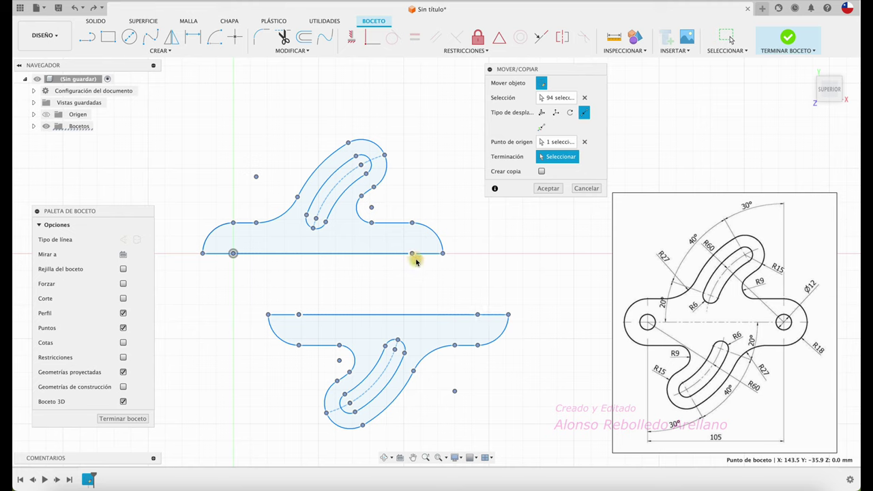
pyautogui.click(411, 254)
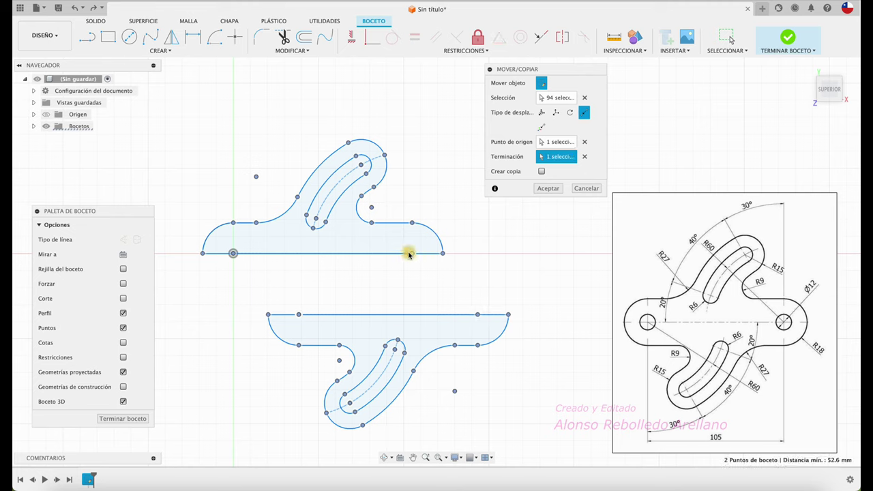
pyautogui.click(585, 189)
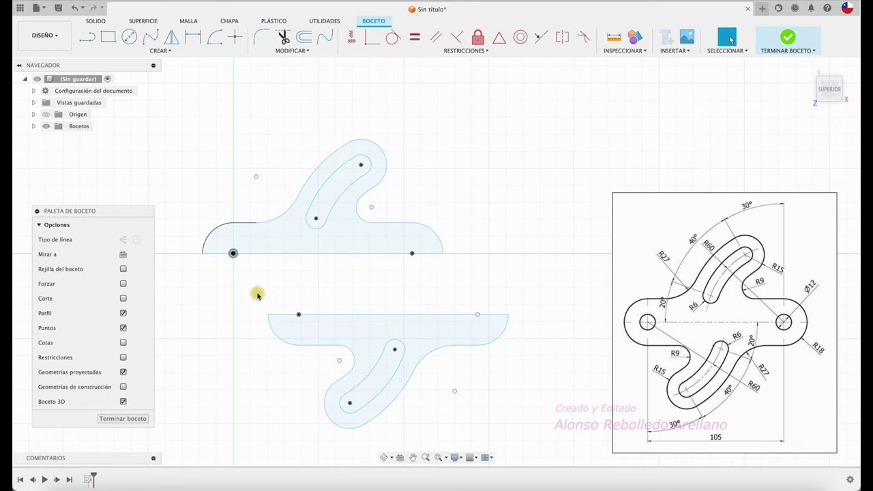
pyautogui.moveTo(233, 290); pyautogui.dragTo(585, 440)
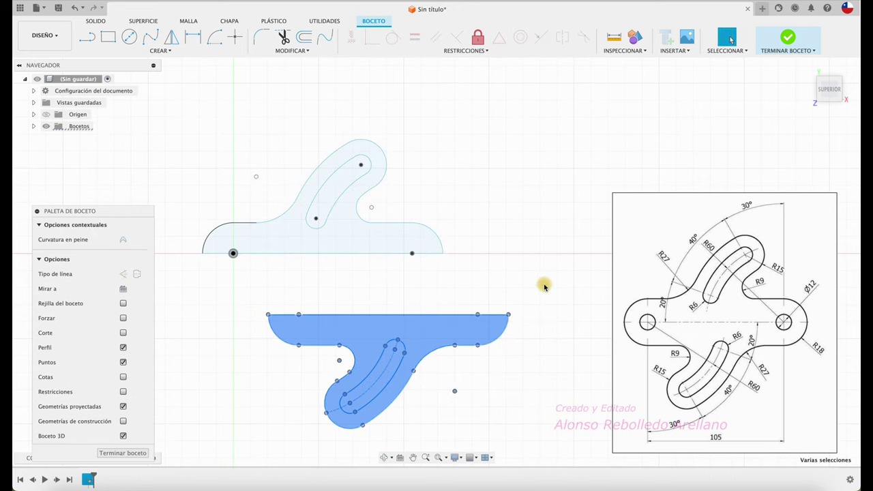
pyautogui.scroll(-2, 543, 285)
# Move the lower half point-to-point from its corner onto the upper half's baseline end
pyautogui.press('m')
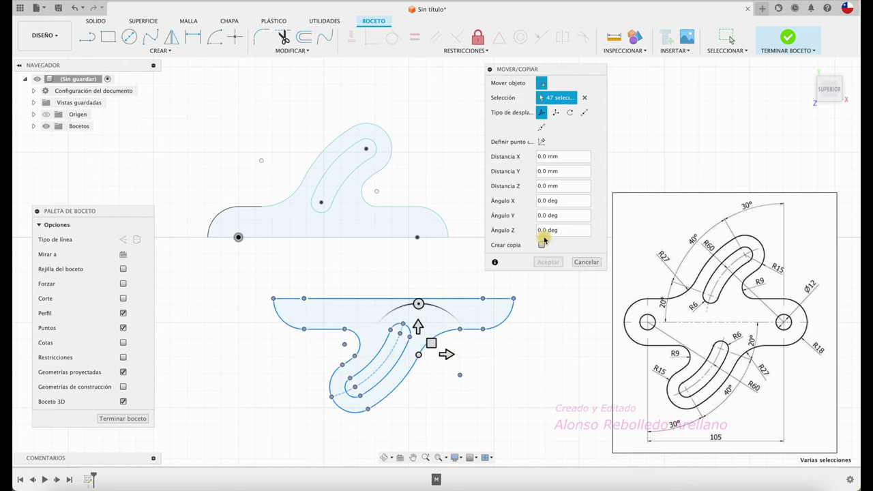
pyautogui.click(583, 112)
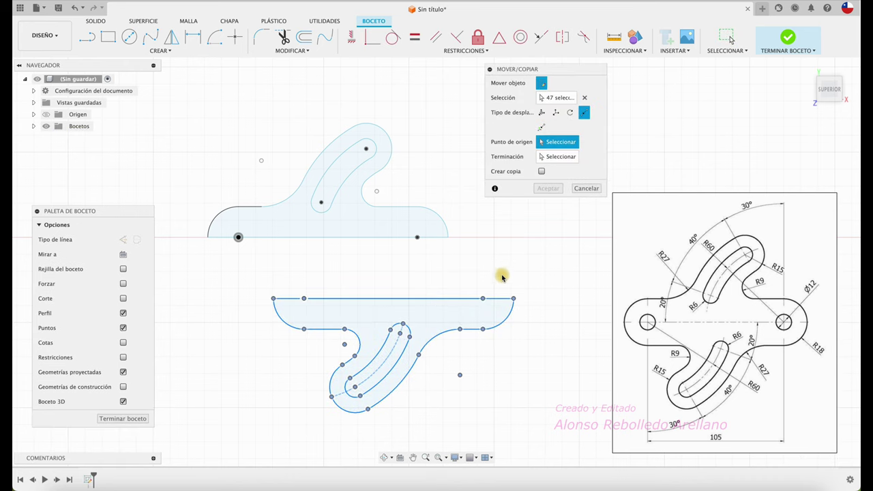
pyautogui.click(482, 299)
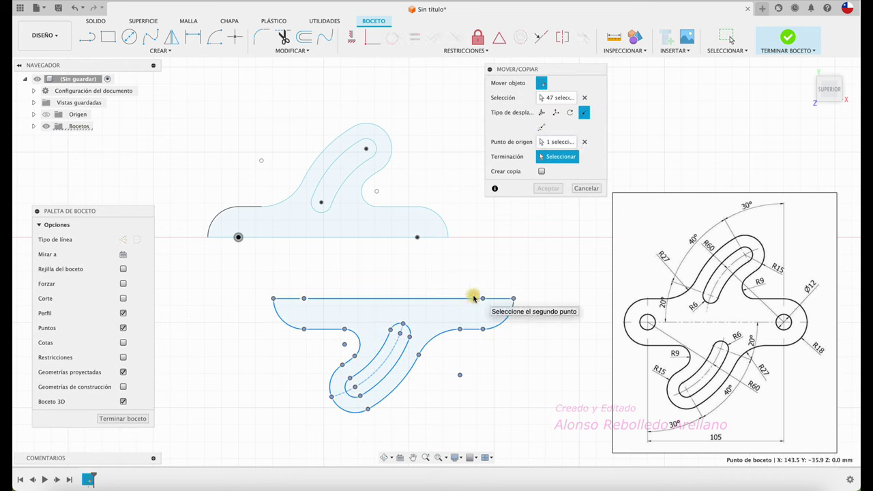
pyautogui.click(417, 237)
pyautogui.click(548, 188)
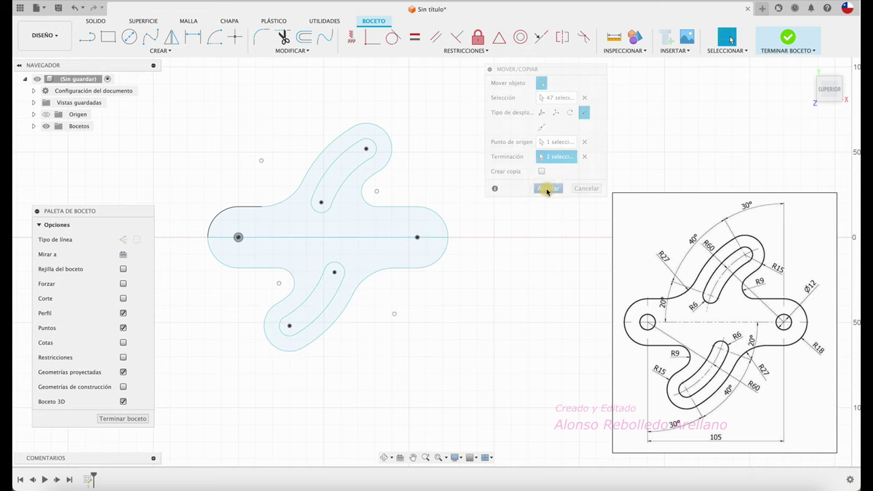
pyautogui.click(129, 37)
pyautogui.click(255, 240)
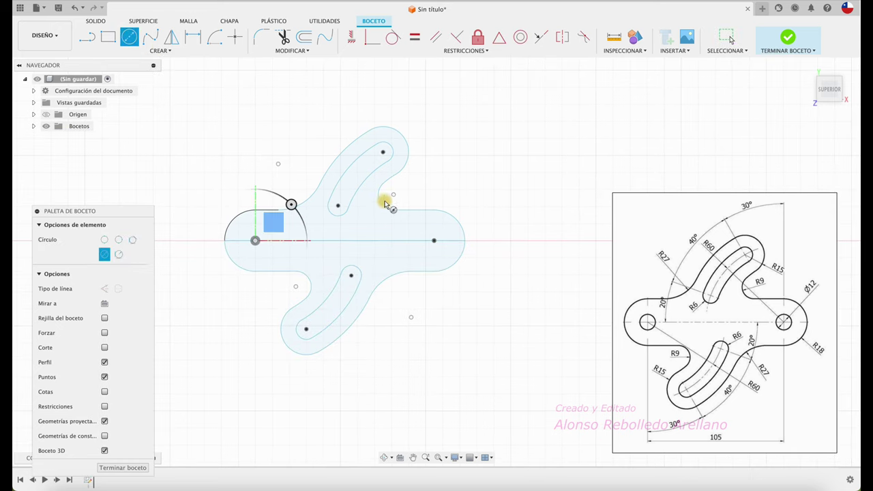
# Delete the horizontal centre line
pyautogui.press('Escape')
pyautogui.click(393, 243)
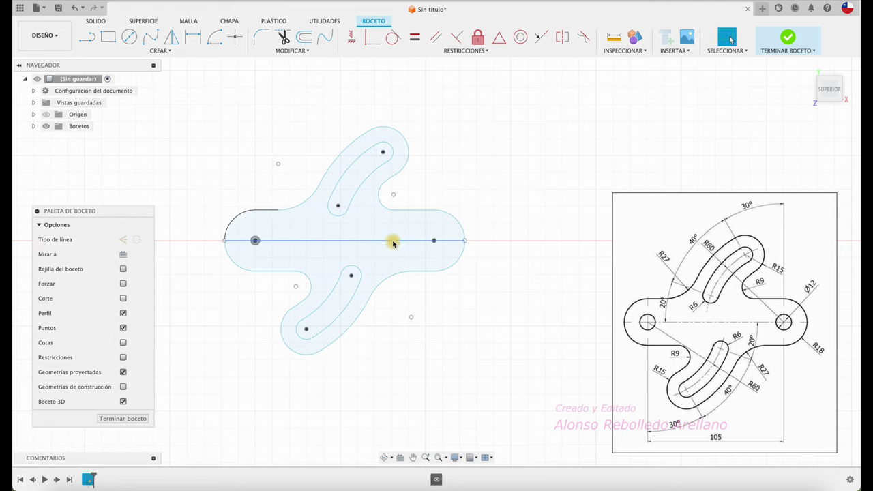
pyautogui.press('Delete')
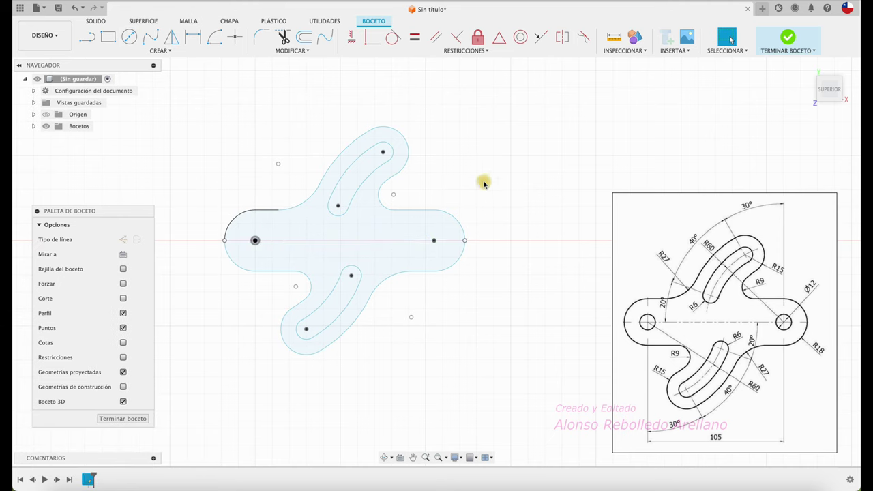
# Draw 12 mm circles at the right and left hole centres and finish the sketch
pyautogui.press('c')
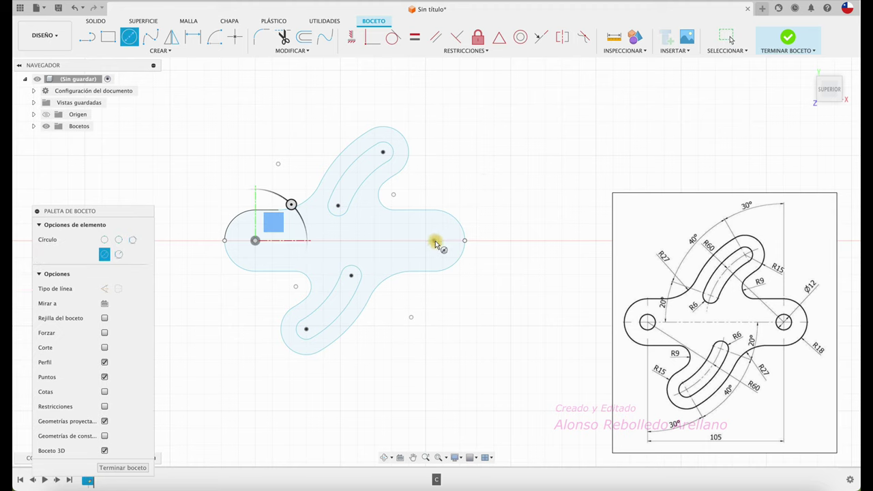
pyautogui.click(435, 244)
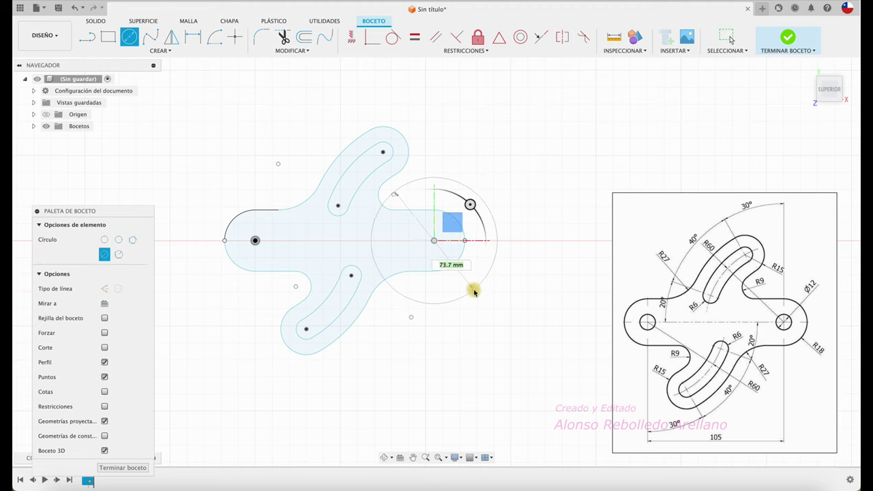
pyautogui.press('Return')
pyautogui.press('Escape')
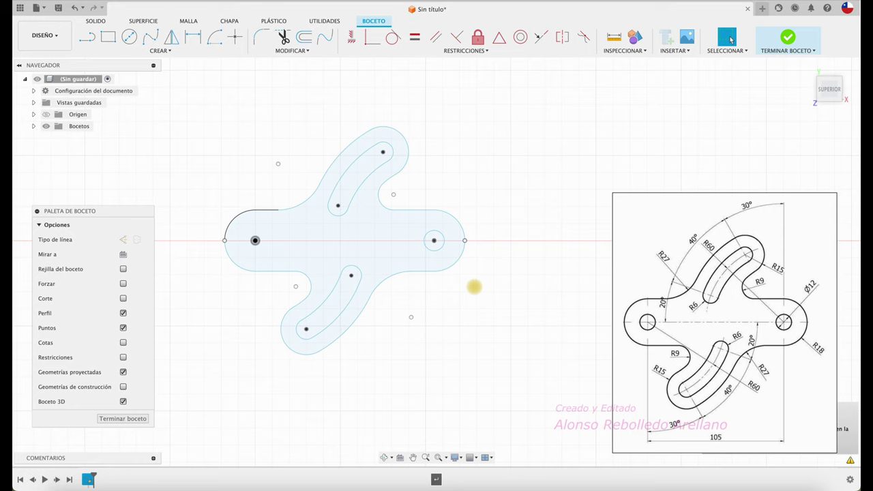
pyautogui.press('c')
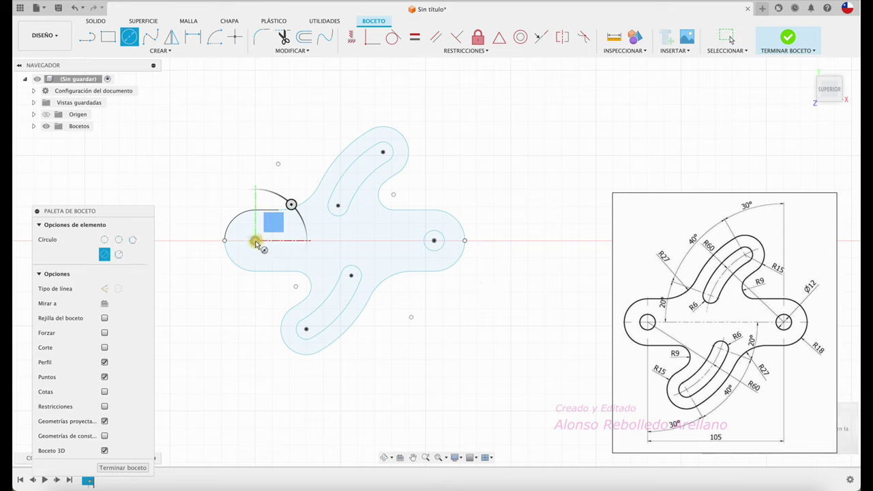
pyautogui.click(255, 240)
pyautogui.write('12')
pyautogui.press('Return')
pyautogui.press('Return')
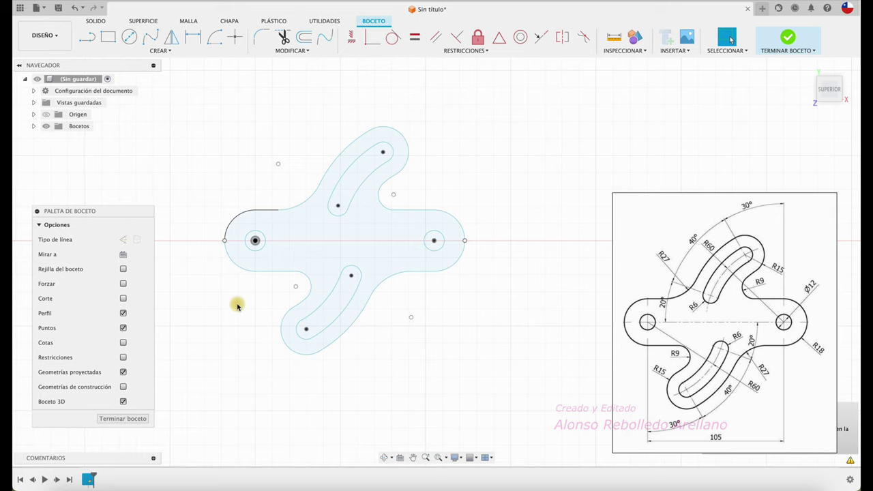
pyautogui.click(787, 37)
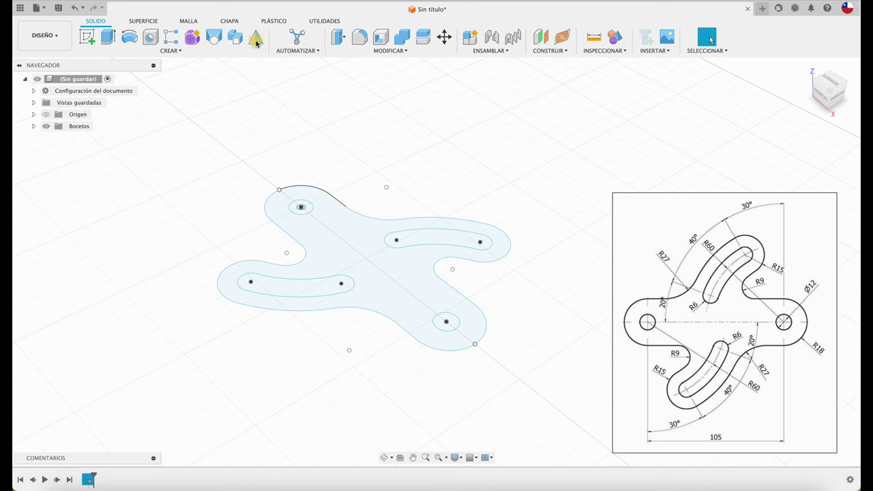
# Extrude the part outline 10 mm symmetrically as total thickness into a new solid body
pyautogui.click(107, 36)
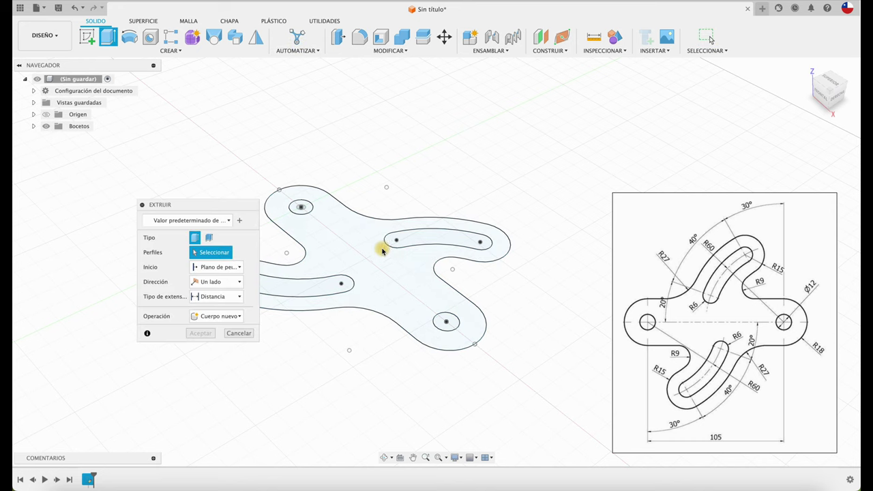
pyautogui.click(372, 249)
pyautogui.moveTo(370, 255); pyautogui.dragTo(370, 220)
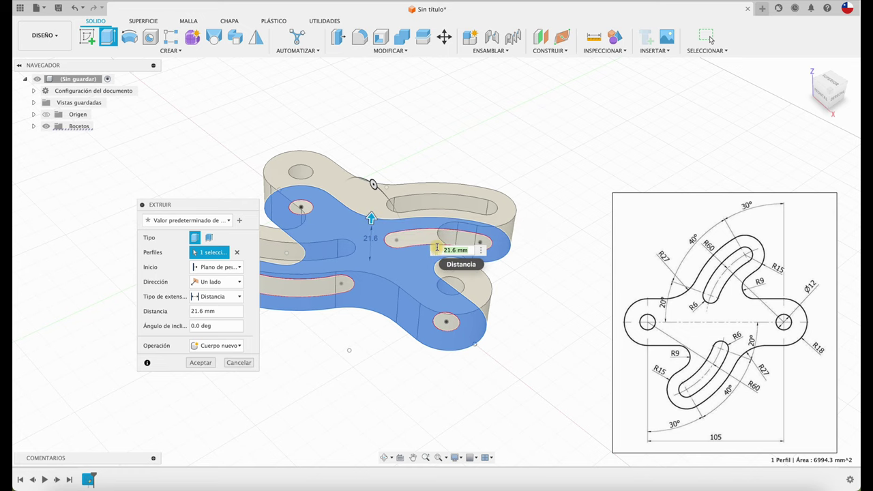
pyautogui.write('10')
pyautogui.press('Return')
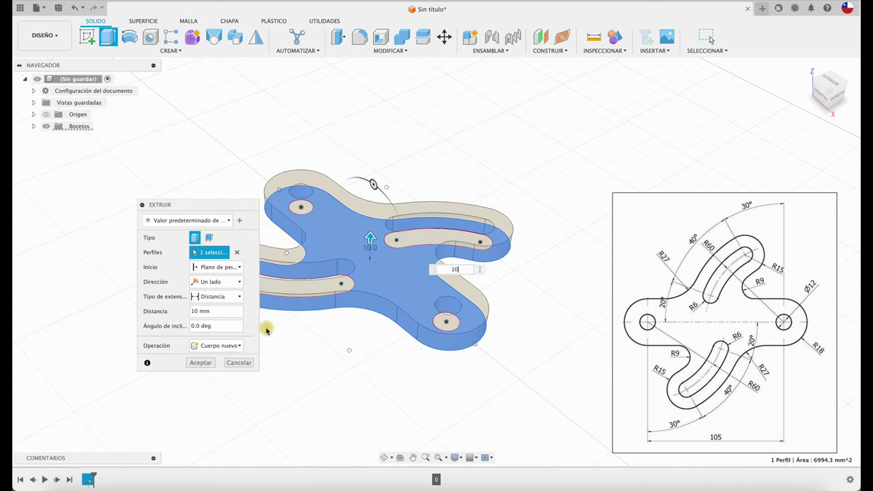
pyautogui.click(234, 283)
pyautogui.click(213, 315)
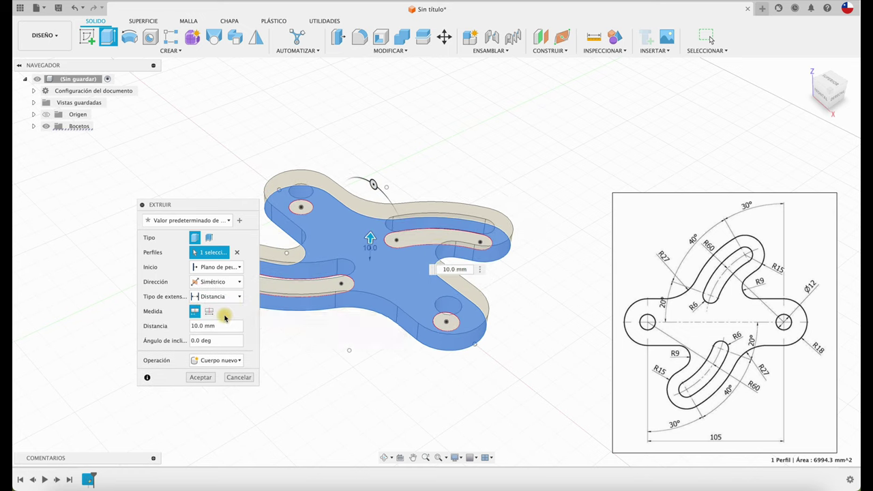
pyautogui.click(208, 311)
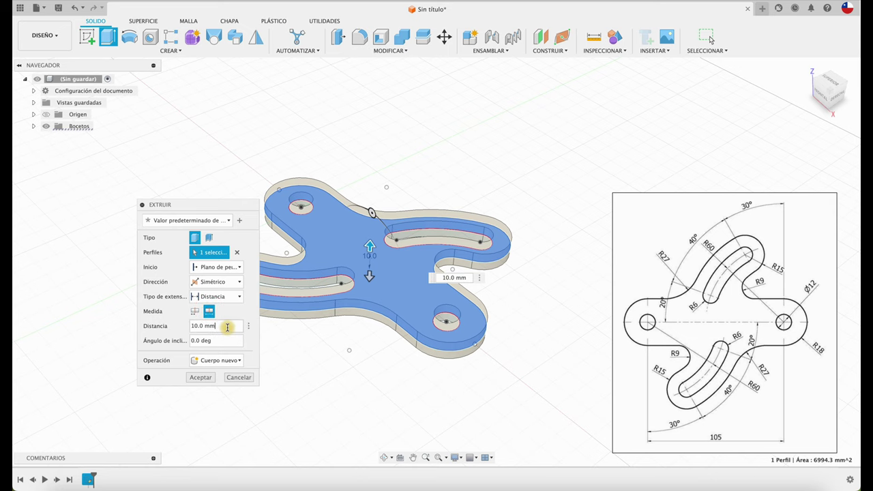
pyautogui.click(200, 379)
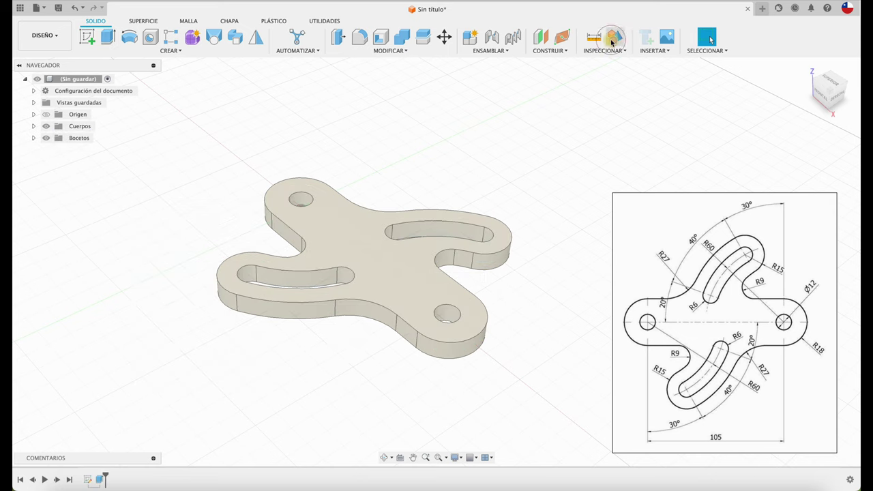
pyautogui.click(614, 38)
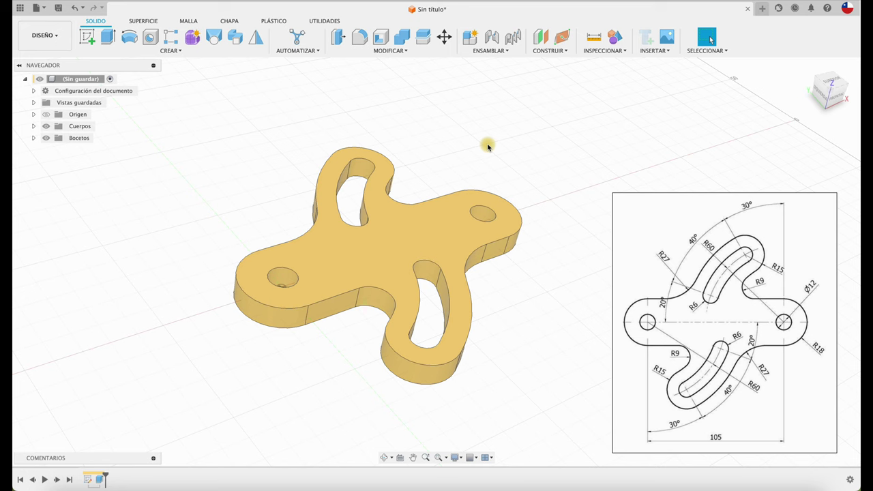
# Close the reference image window and dismiss the save-changes prompt
pyautogui.rightClick(691, 311)
pyautogui.click(709, 474)
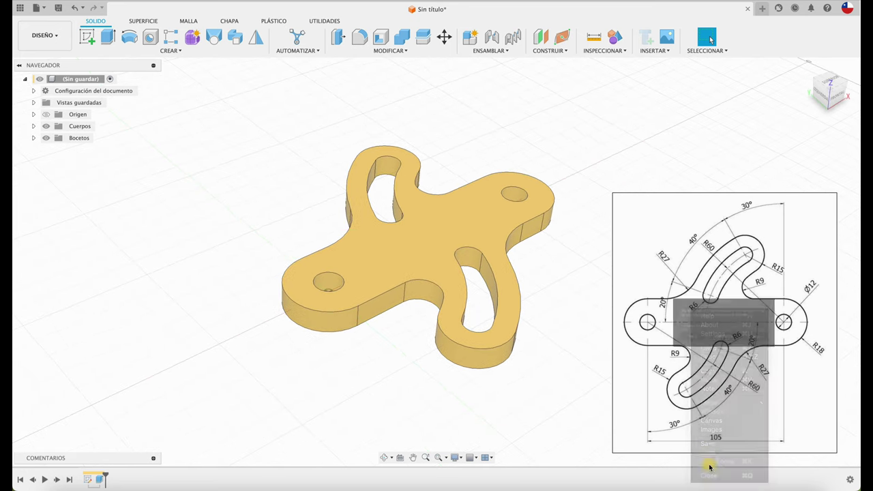
pyautogui.click(721, 350)
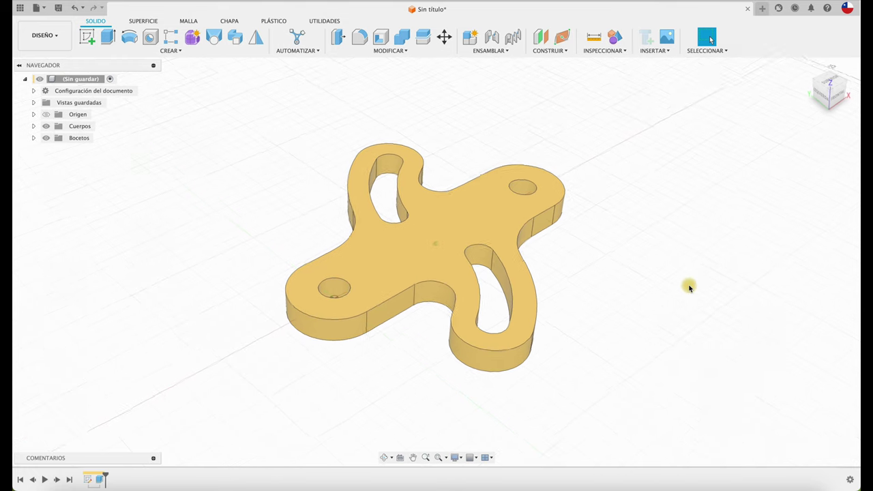